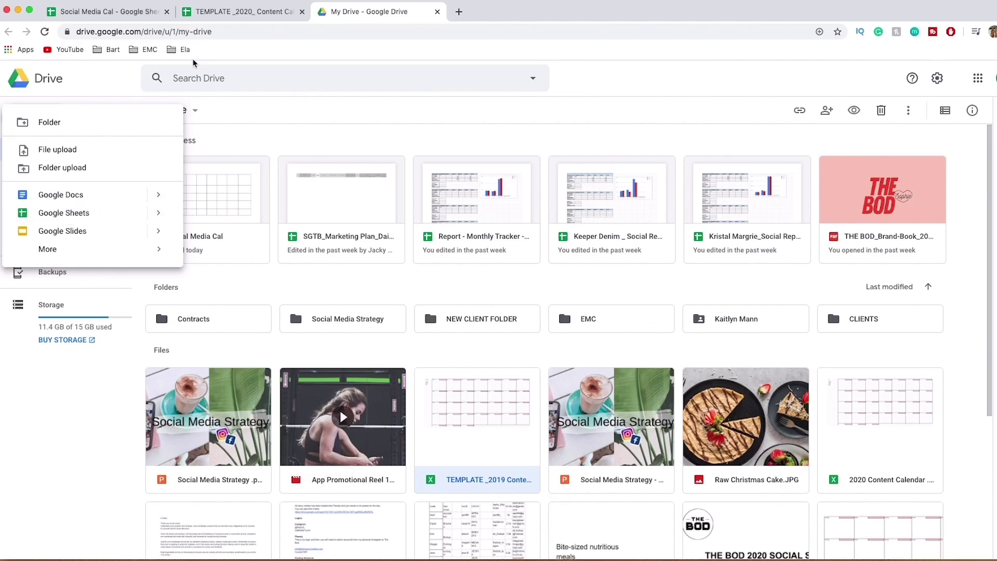
Bring up the TEMPLATE _2020_ Content Calendar spreadsheet in its browser tab
left_click(225, 11)
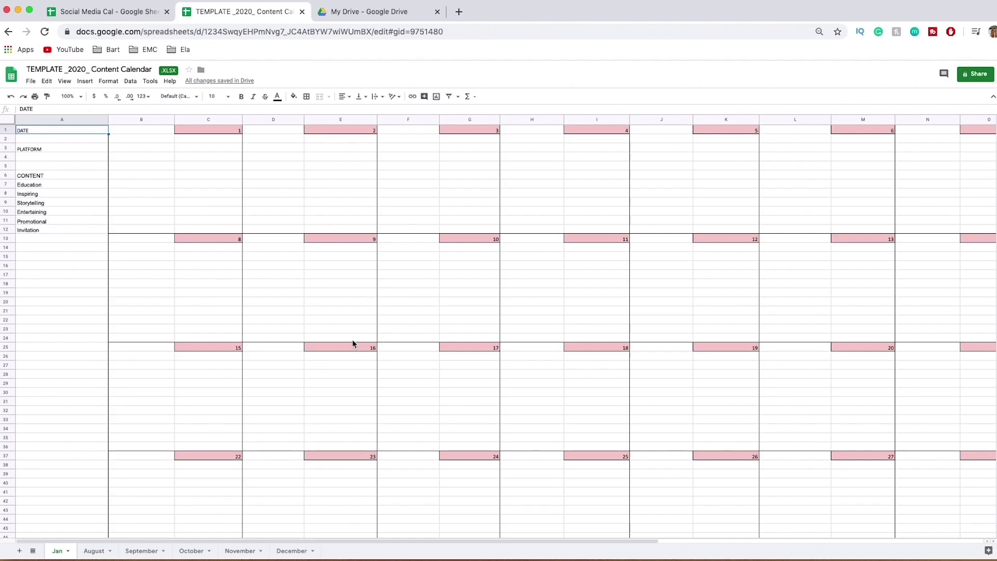
scroll(267, 274, "right", 5)
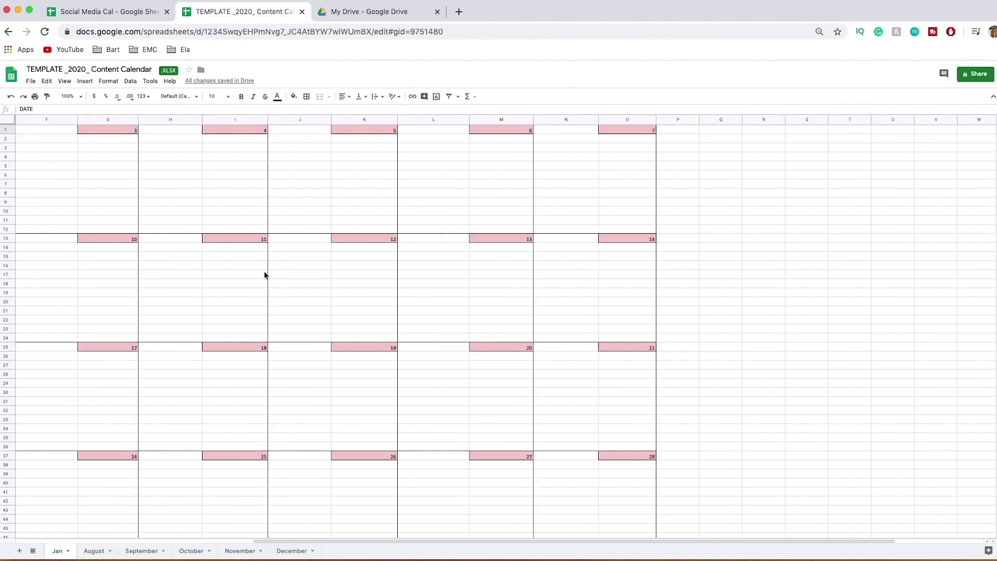
scroll(263, 274, "left", 5)
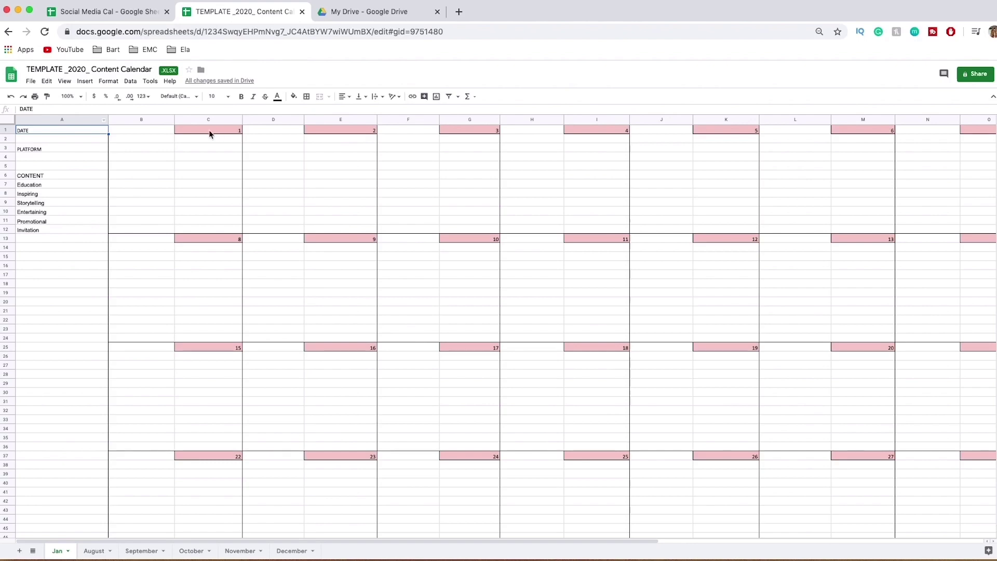
left_click(151, 130)
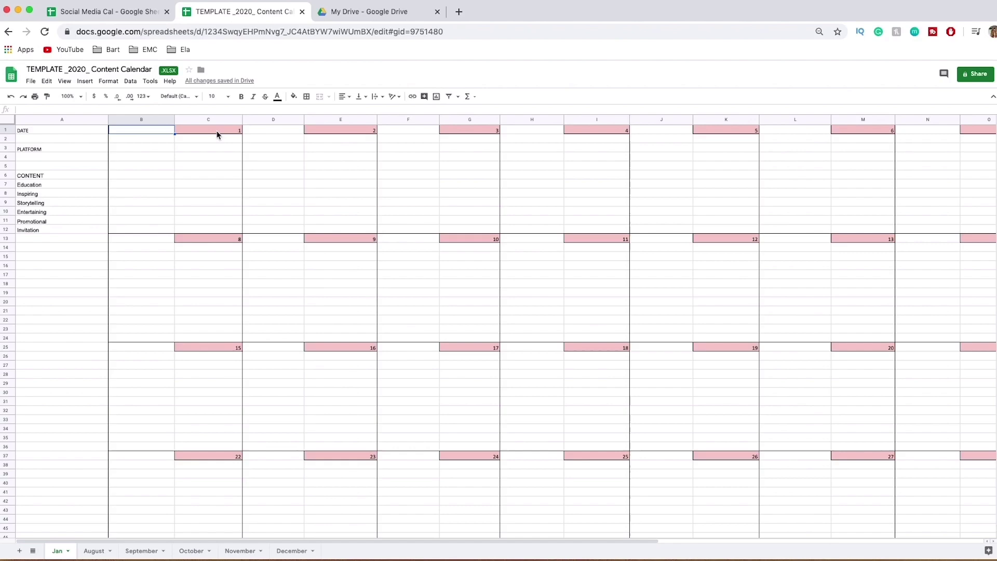
scroll(187, 185, "right", 3)
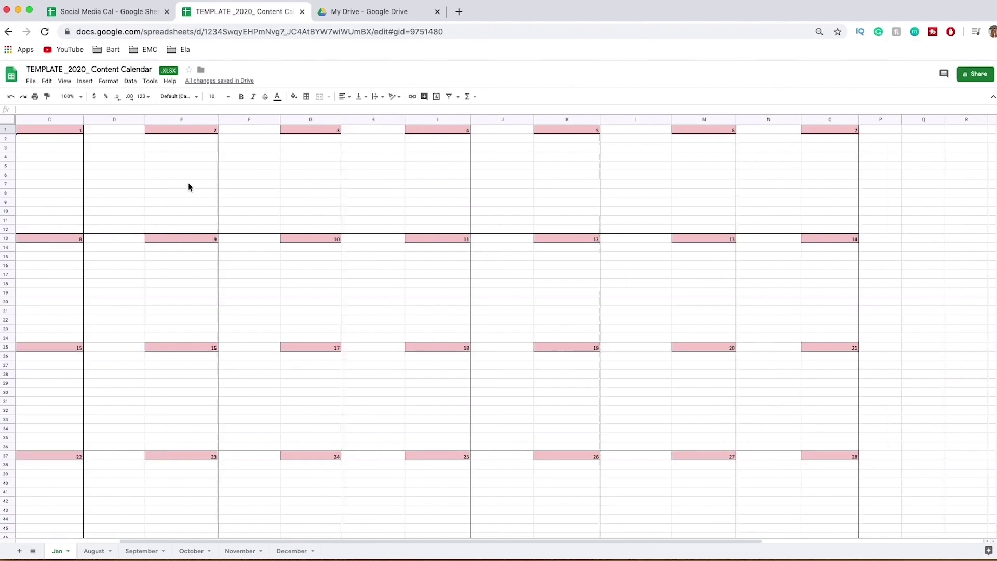
scroll(186, 186, "down", 1)
scroll(186, 184, "left", 3)
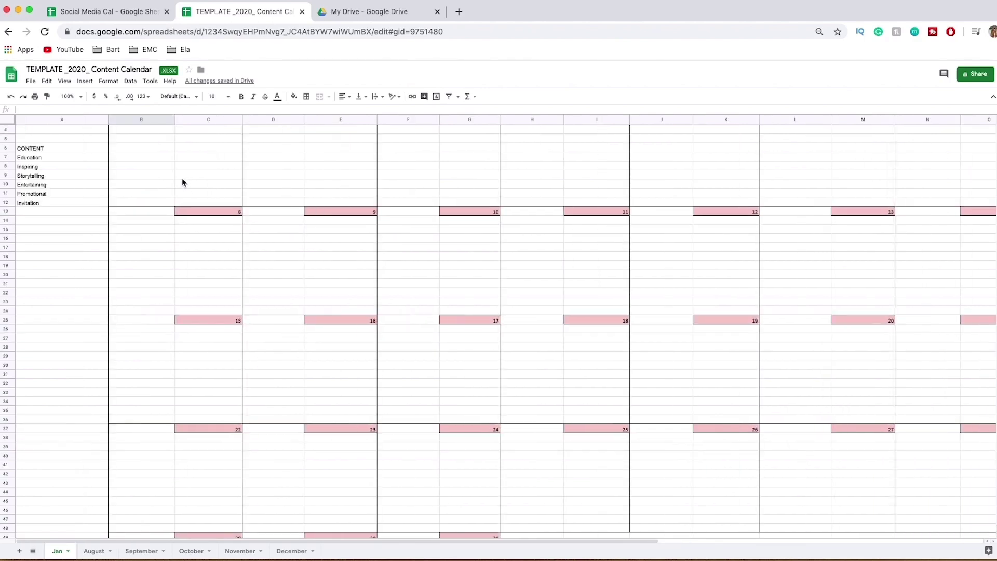
scroll(182, 179, "down", 4)
scroll(182, 179, "up", 5)
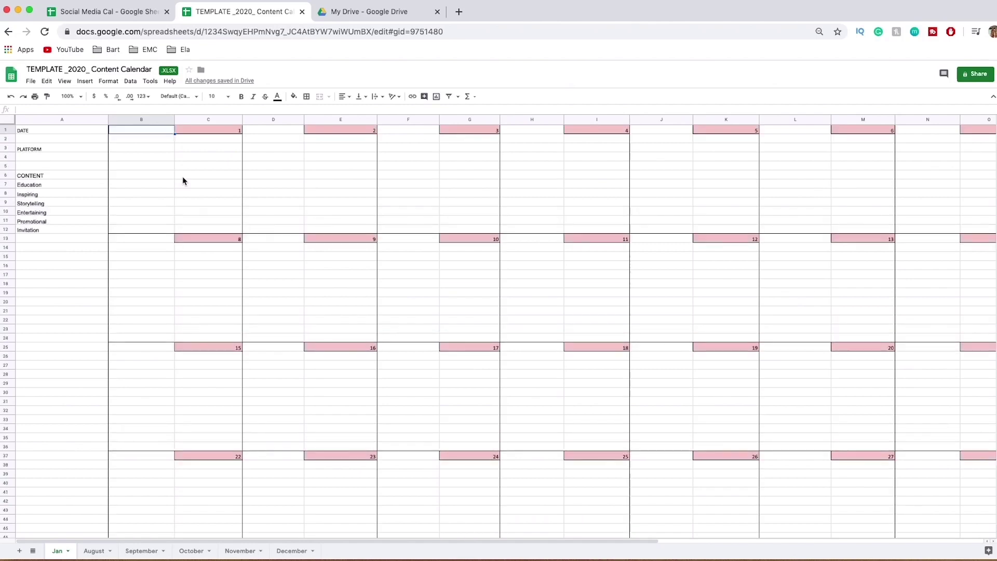
scroll(183, 178, "right", 3)
scroll(192, 236, "left", 3)
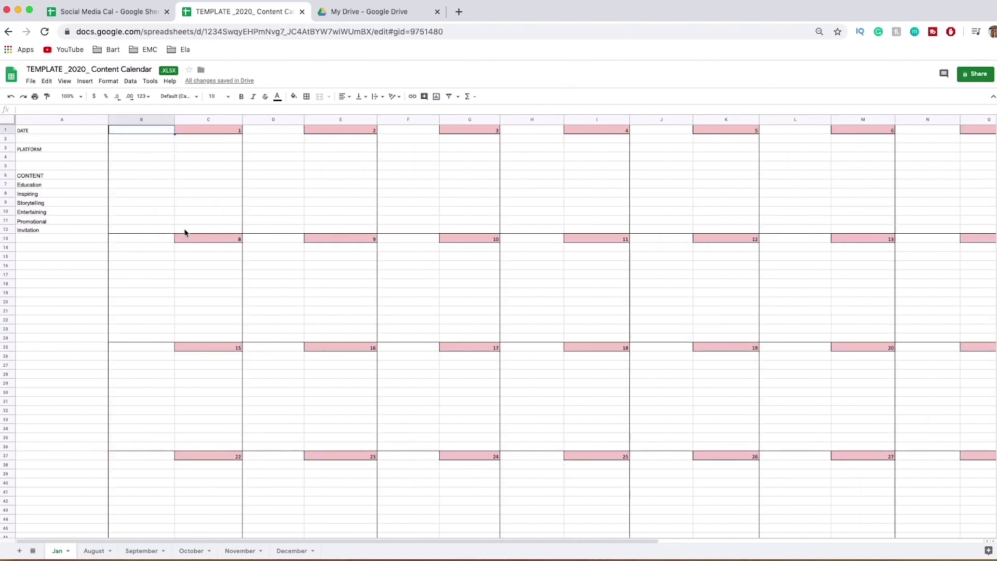
left_click(26, 149)
left_click(25, 159)
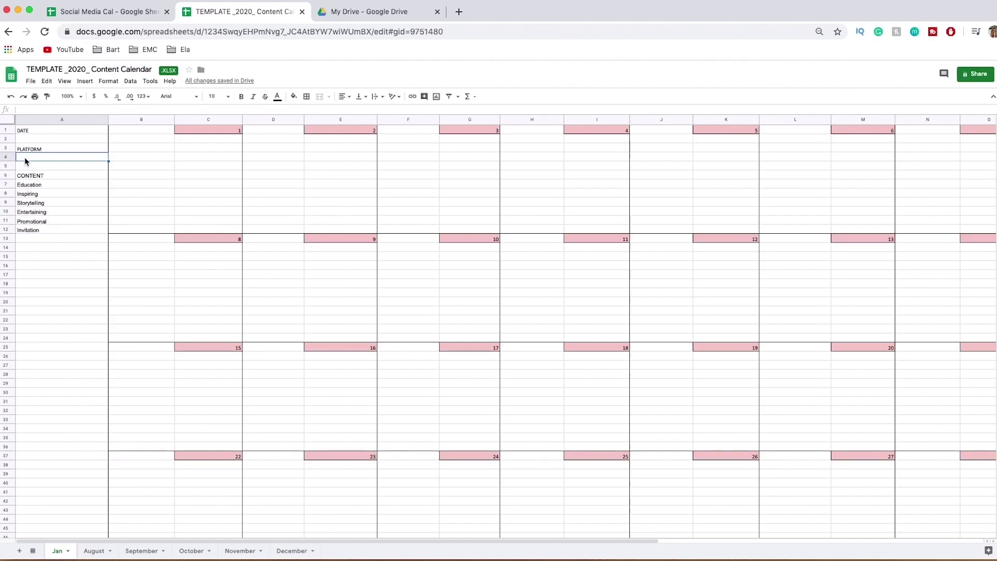
left_click_drag(22, 176, 27, 232)
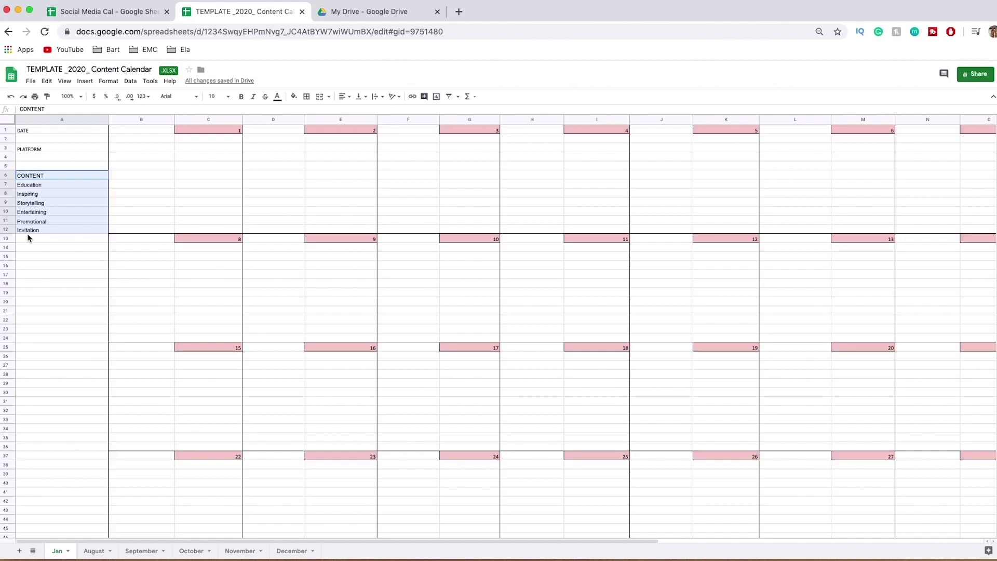
left_click(52, 188)
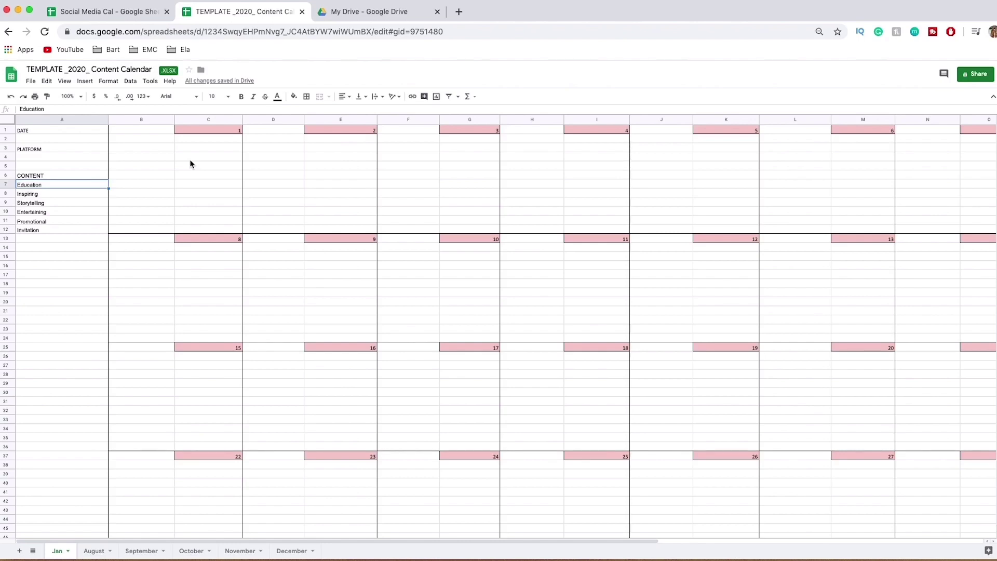
left_click(134, 143)
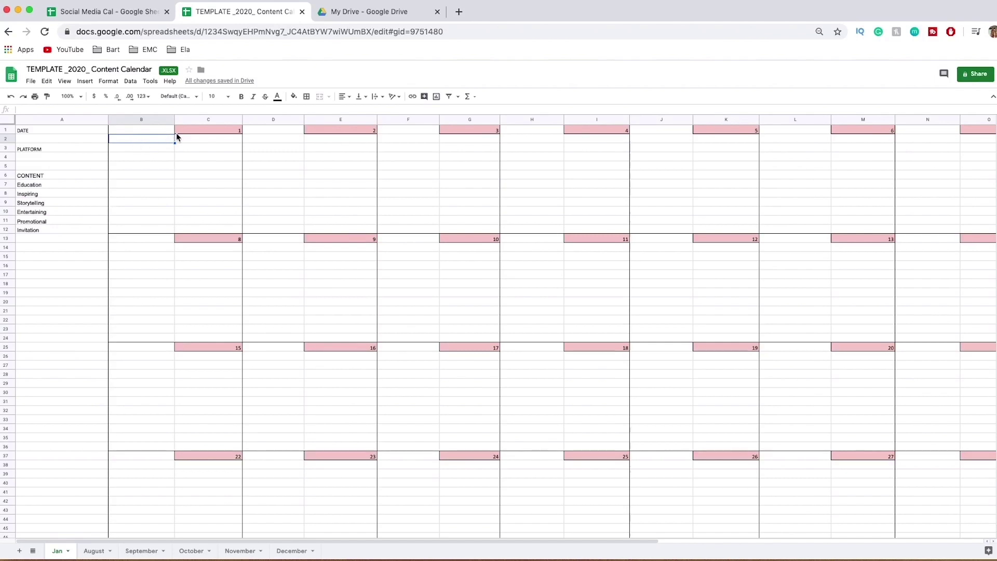
left_click_drag(32, 248, 30, 340)
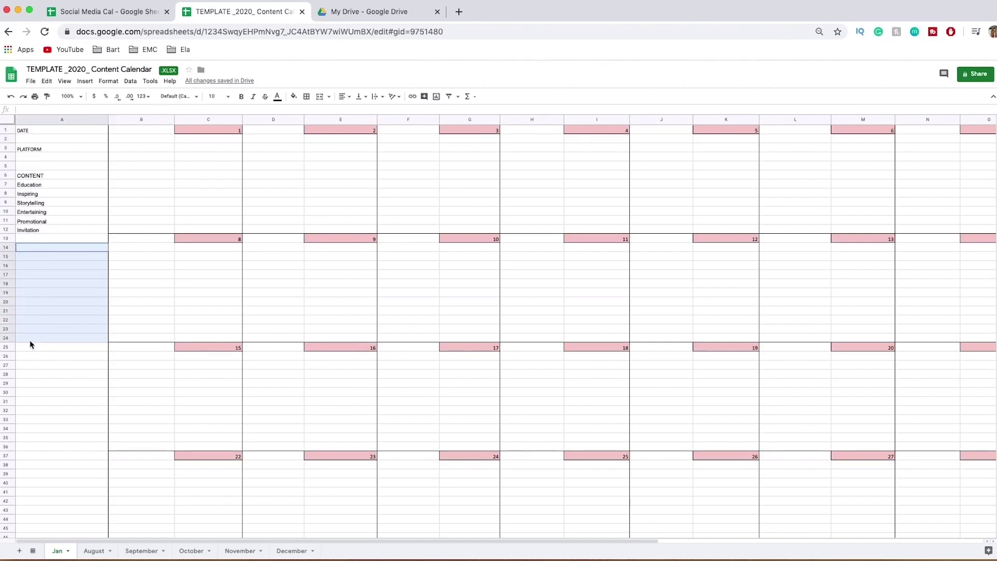
left_click(31, 260)
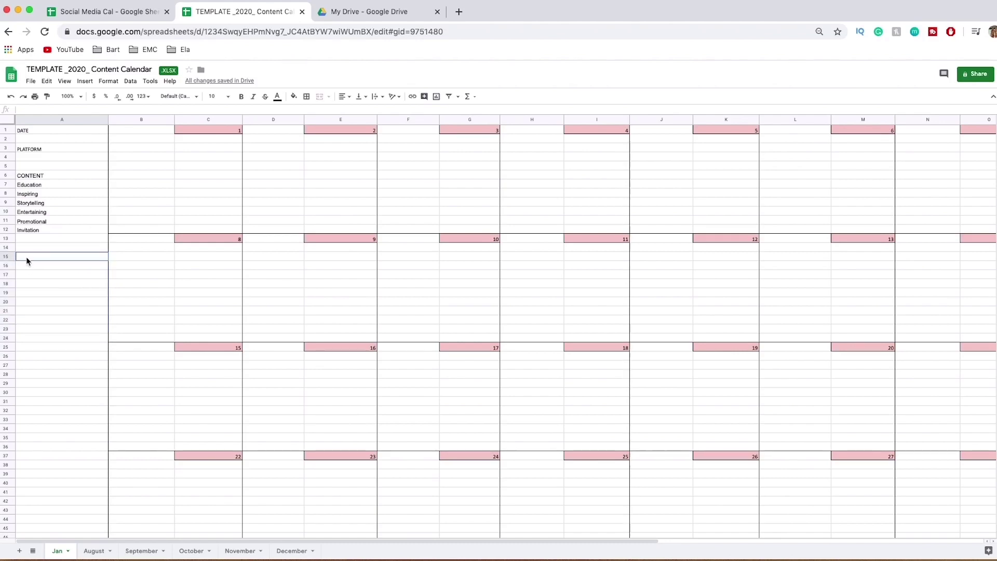
left_click(27, 265)
left_click(28, 275)
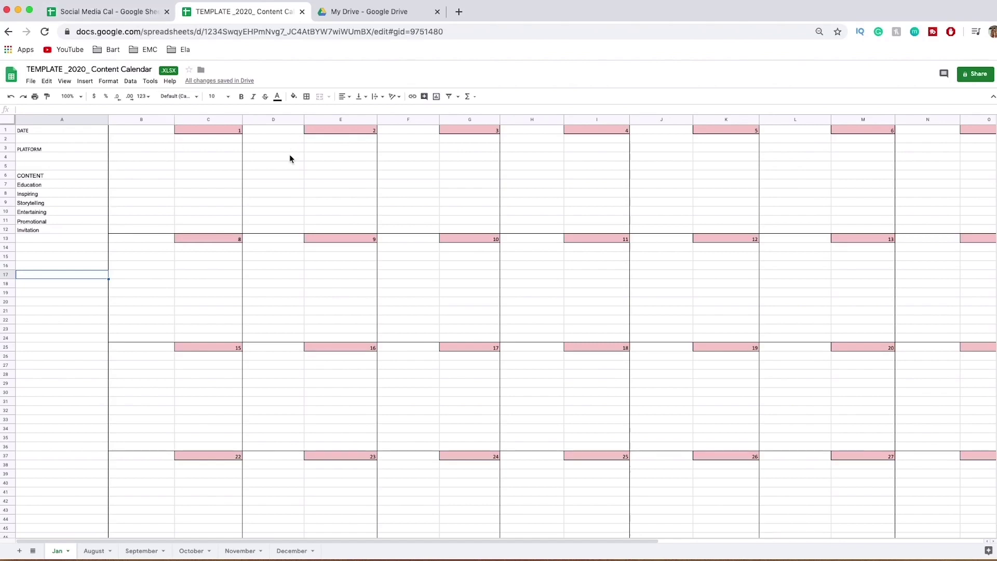
In the Social Media Cal spreadsheet, select column A rows 1–41, then column B from B2 down
left_click(96, 13)
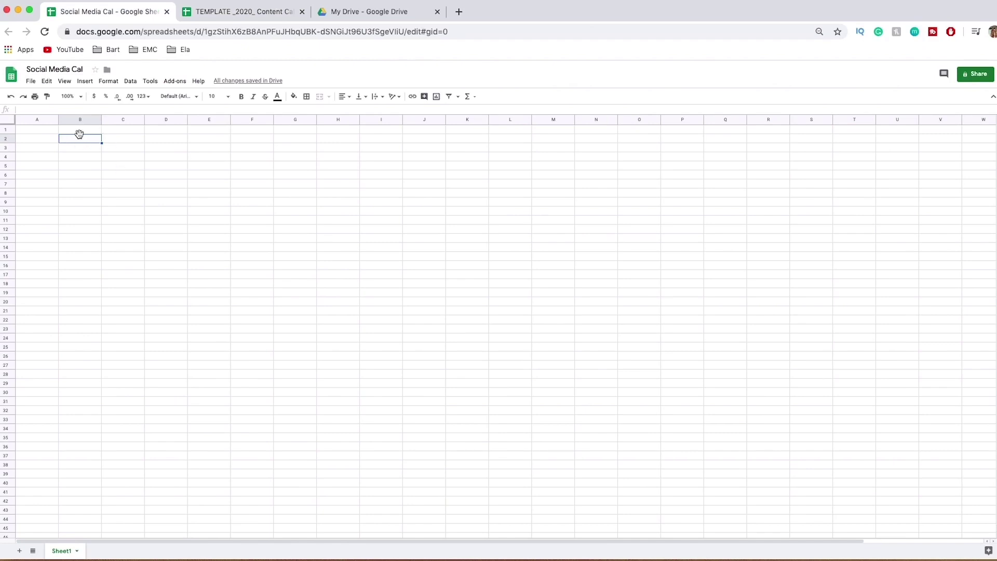
left_click_drag(35, 130, 37, 499)
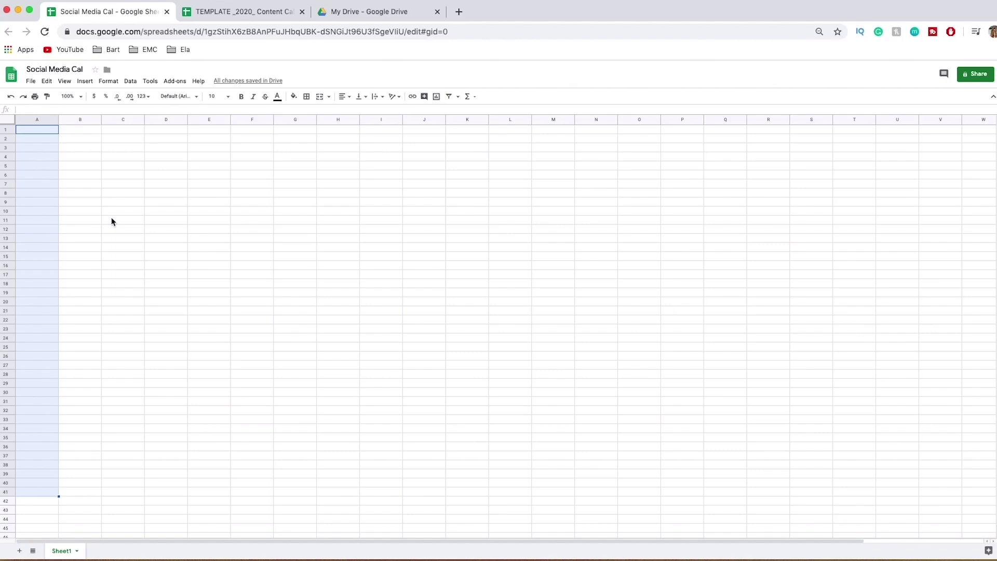
left_click(76, 139)
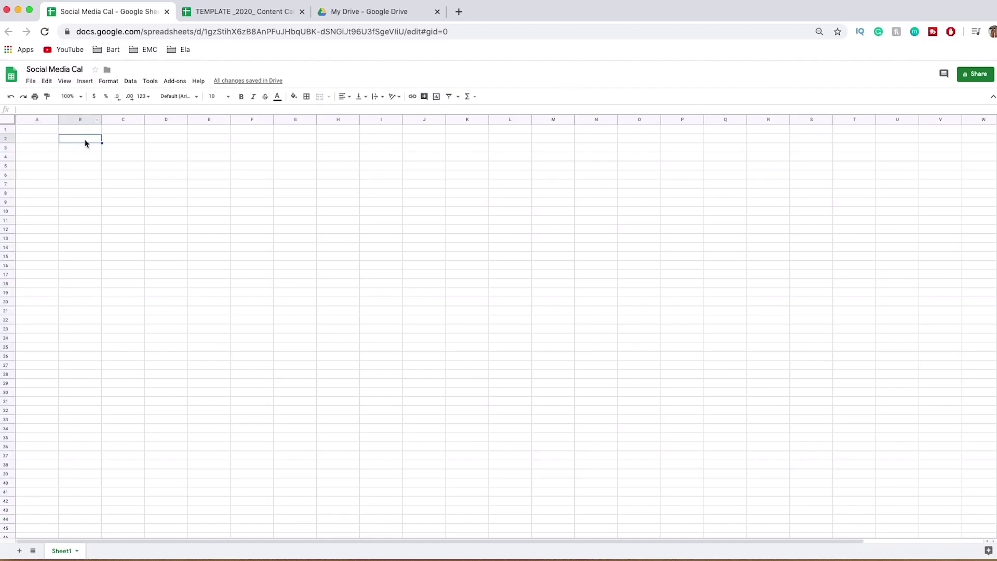
left_click_drag(85, 144, 88, 459)
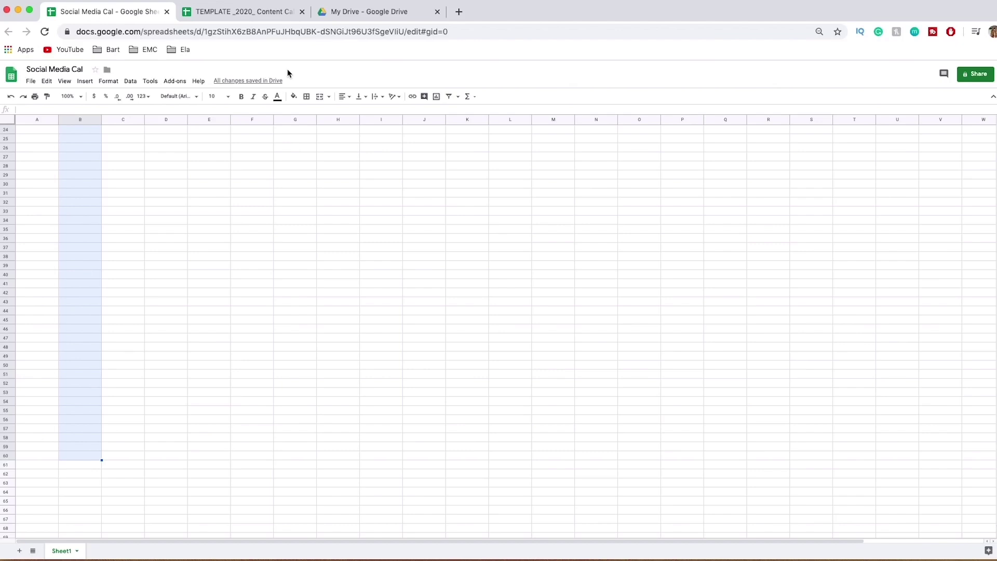
Add left borders down columns B and D from row 2
left_click(306, 96)
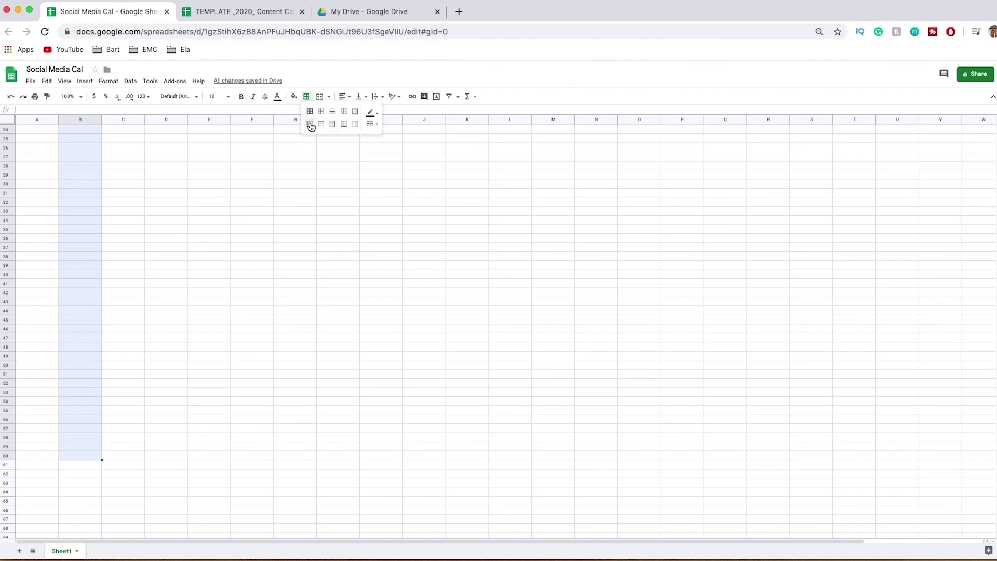
left_click(310, 127)
scroll(214, 298, "up", 8)
scroll(213, 298, "right", 3)
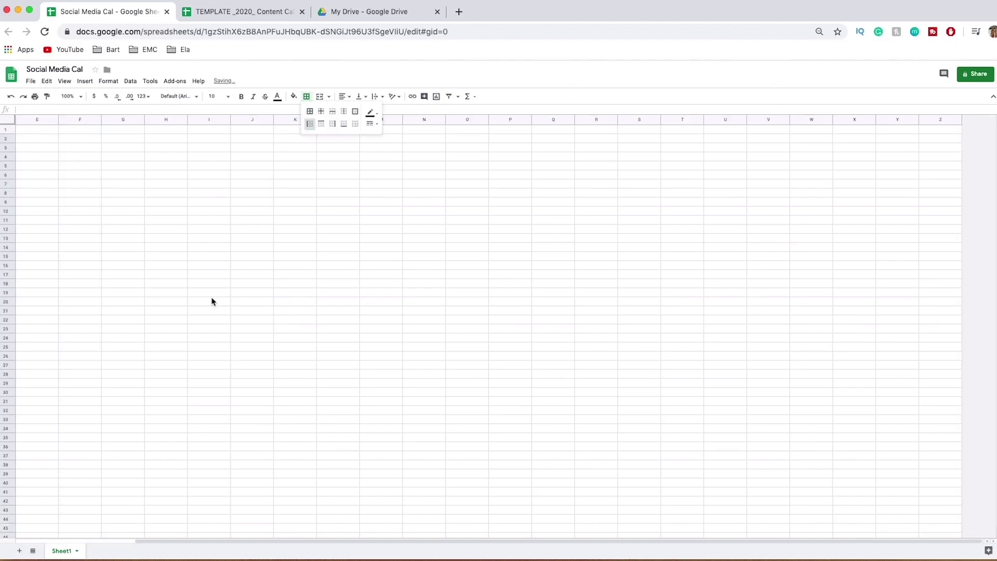
scroll(214, 300, "left", 2)
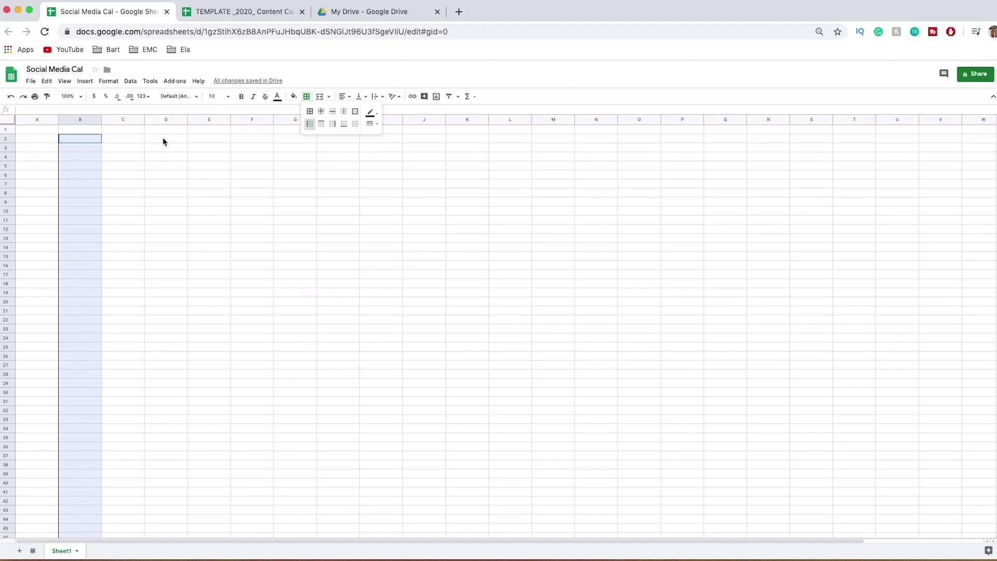
left_click_drag(163, 138, 162, 502)
left_click(306, 96)
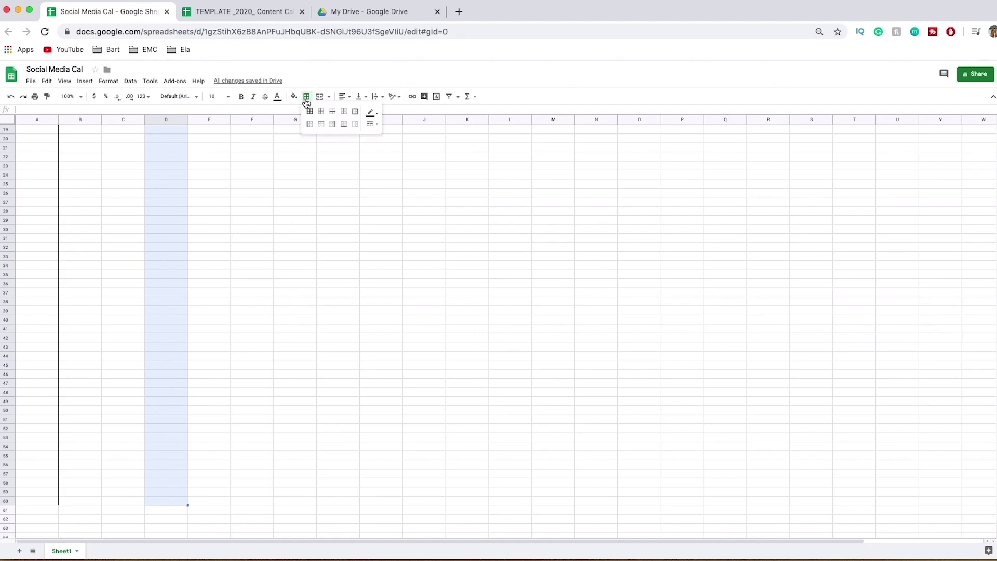
left_click(308, 124)
Add left borders down columns F and H, then select column J for its divider
scroll(162, 296, "up", 6)
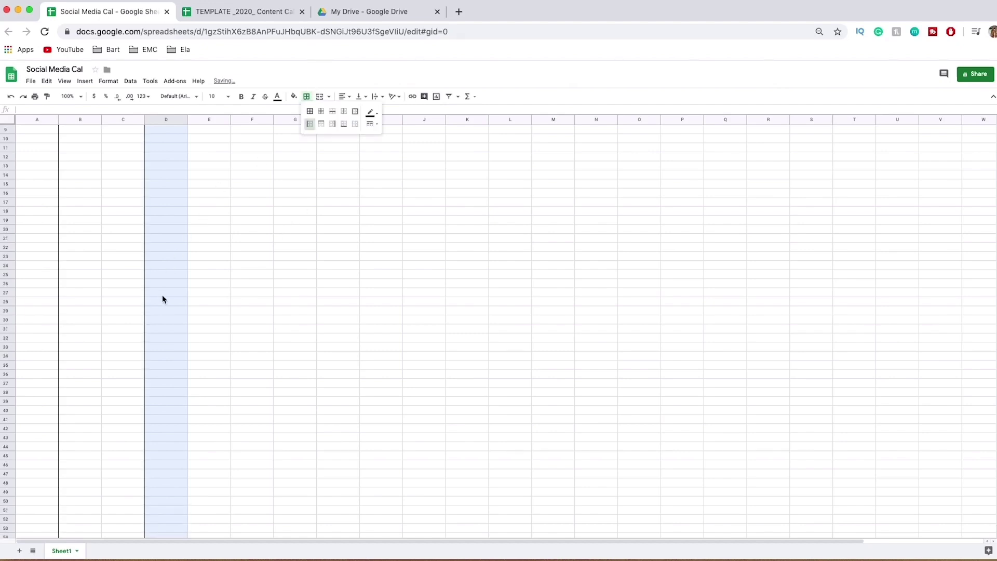
left_click(248, 143)
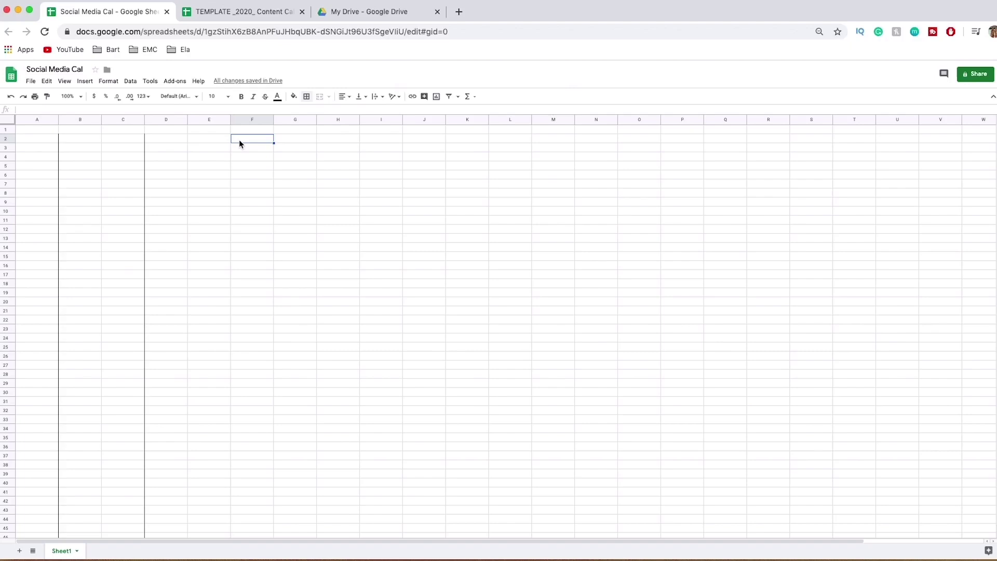
left_click_drag(251, 142, 246, 477)
left_click(306, 96)
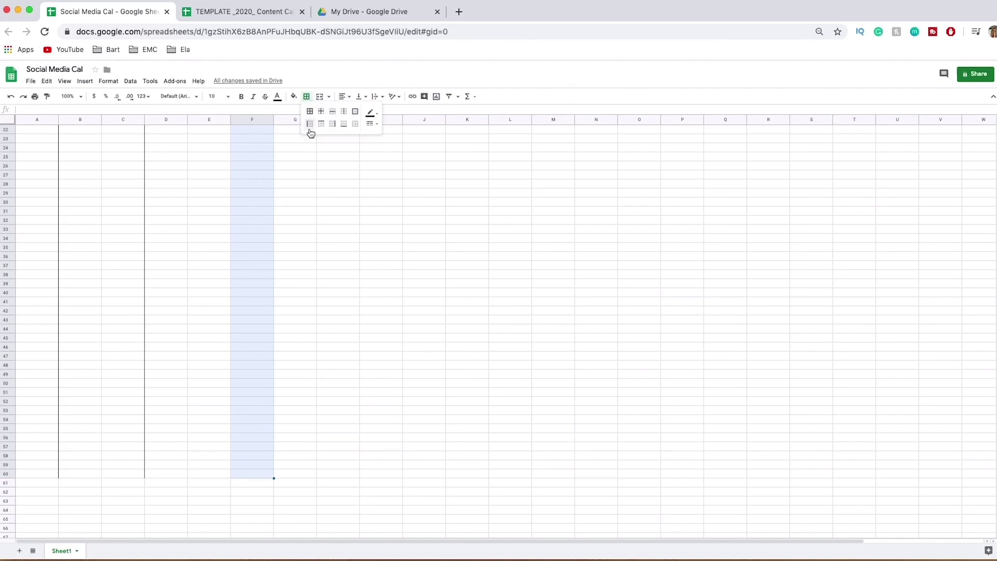
left_click(310, 124)
key("shift+Down")
key("shift+Down")
key("shift+Down")
key("shift+Down")
key("shift+Down")
key("shift+Down")
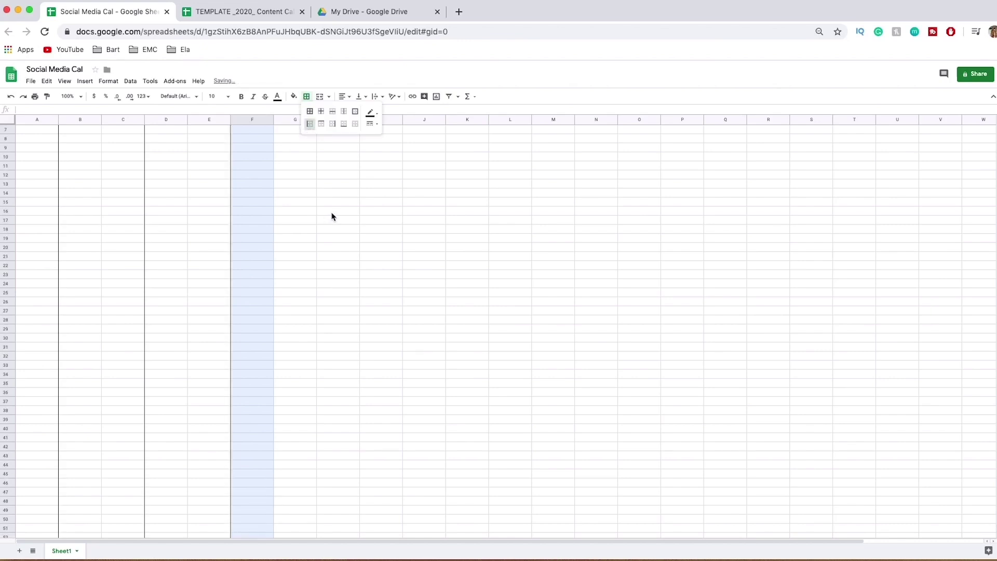
scroll(333, 216, "up", 5)
left_click(338, 149)
left_click_drag(335, 139, 334, 507)
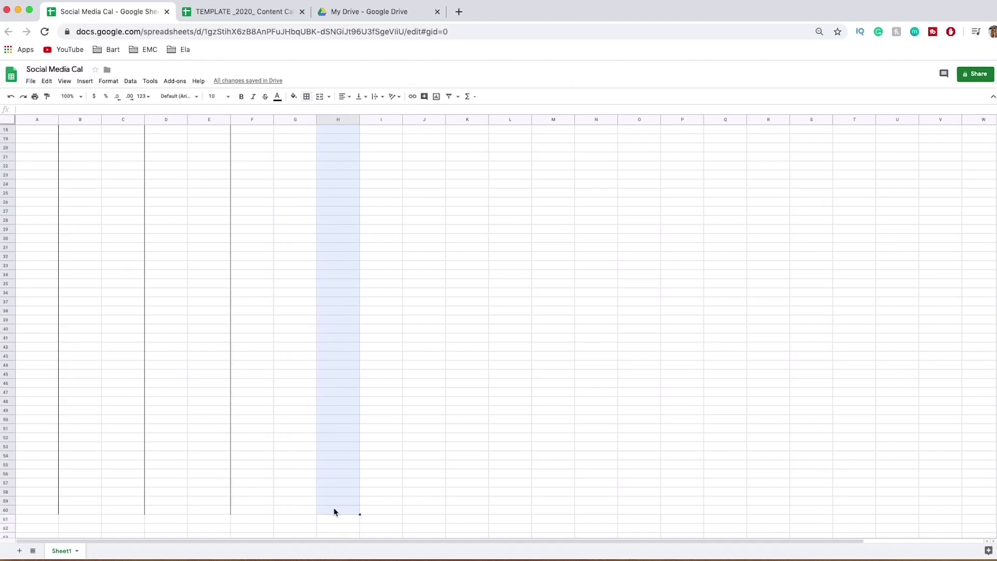
left_click(307, 97)
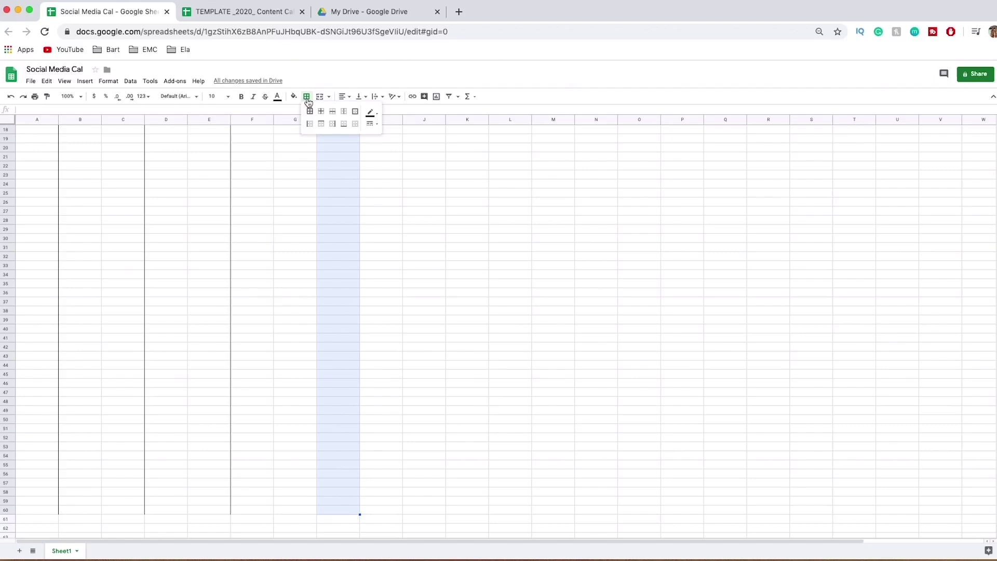
left_click(310, 124)
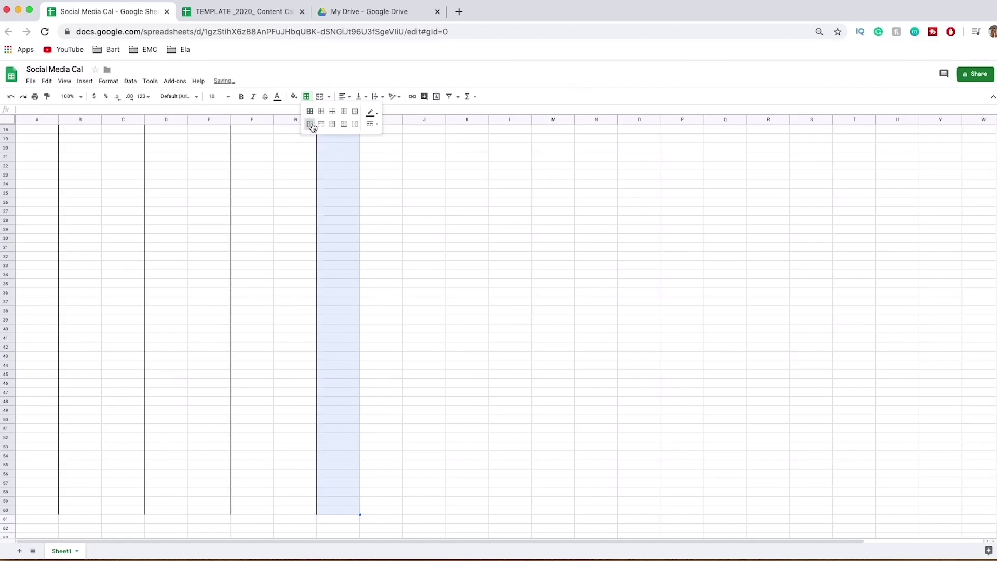
scroll(378, 271, "up", 6)
scroll(378, 271, "right", 1)
left_click(378, 266)
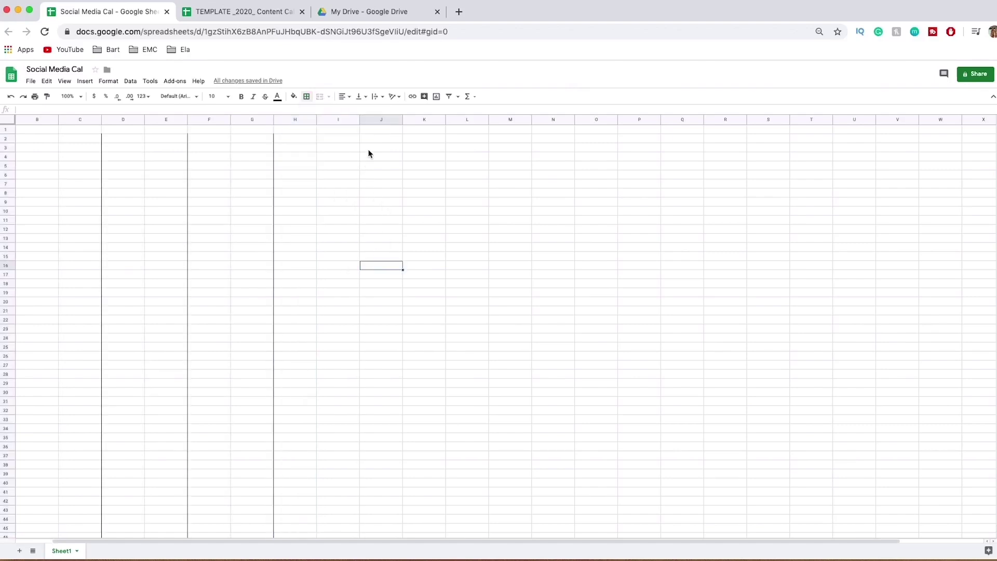
left_click_drag(374, 139, 376, 478)
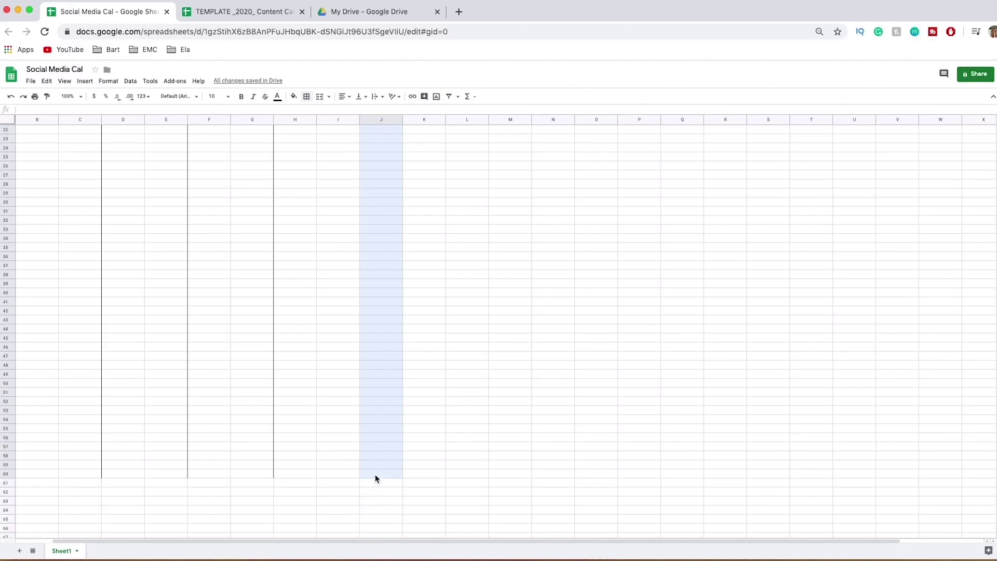
left_click(306, 97)
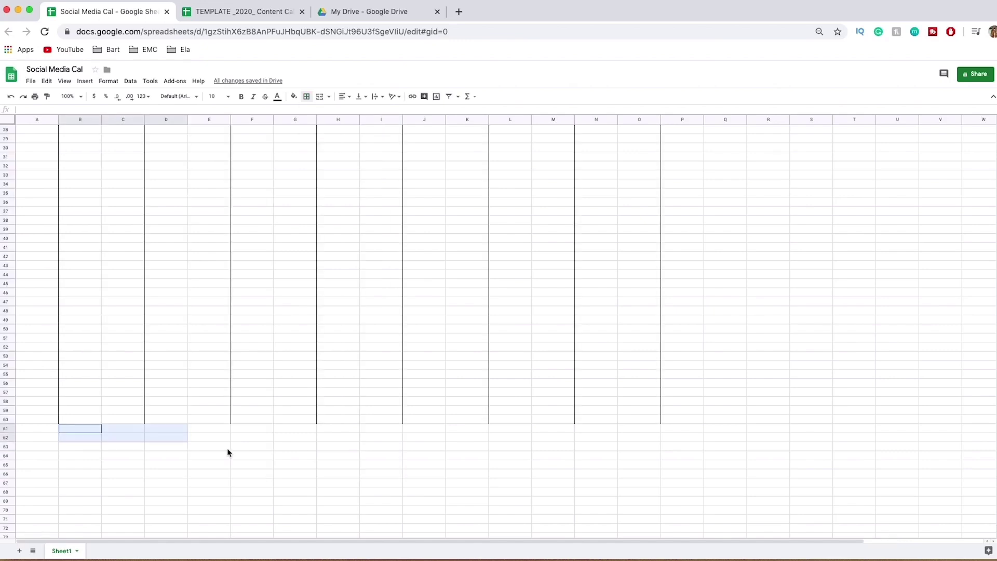
Add a bottom border along B61:O61, a right border on O61 and a left border on B61
left_click_drag(227, 453, 659, 429)
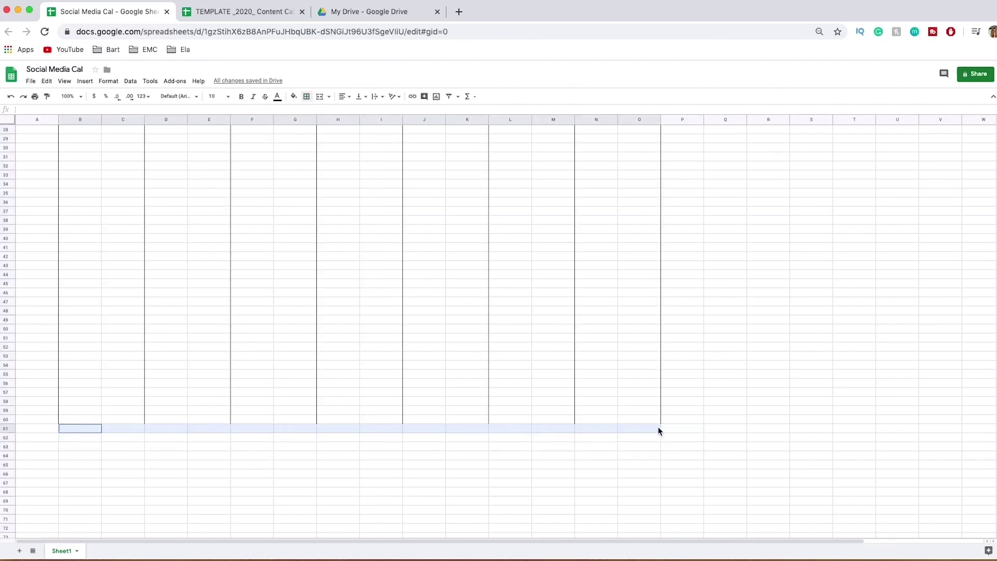
left_click(306, 96)
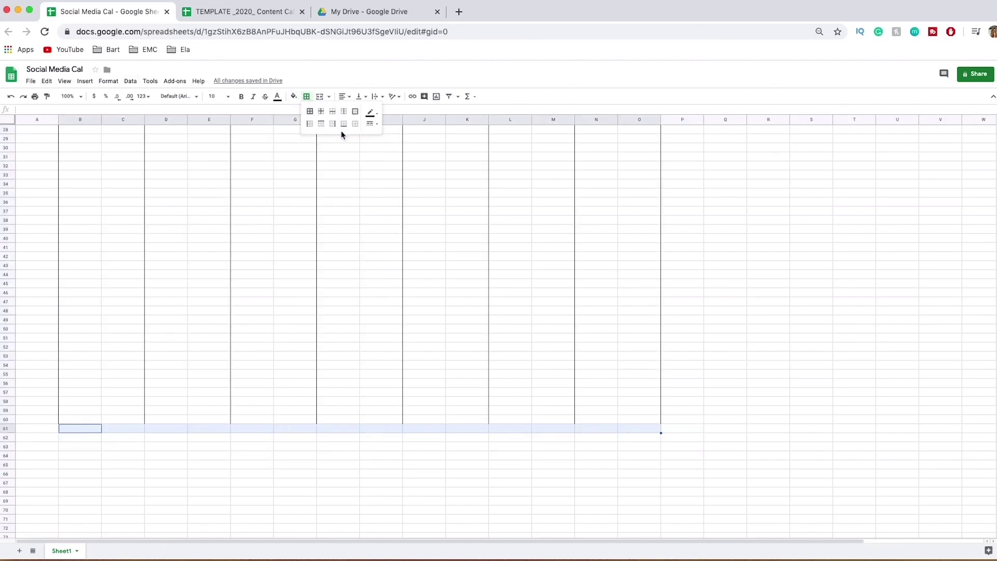
left_click(346, 128)
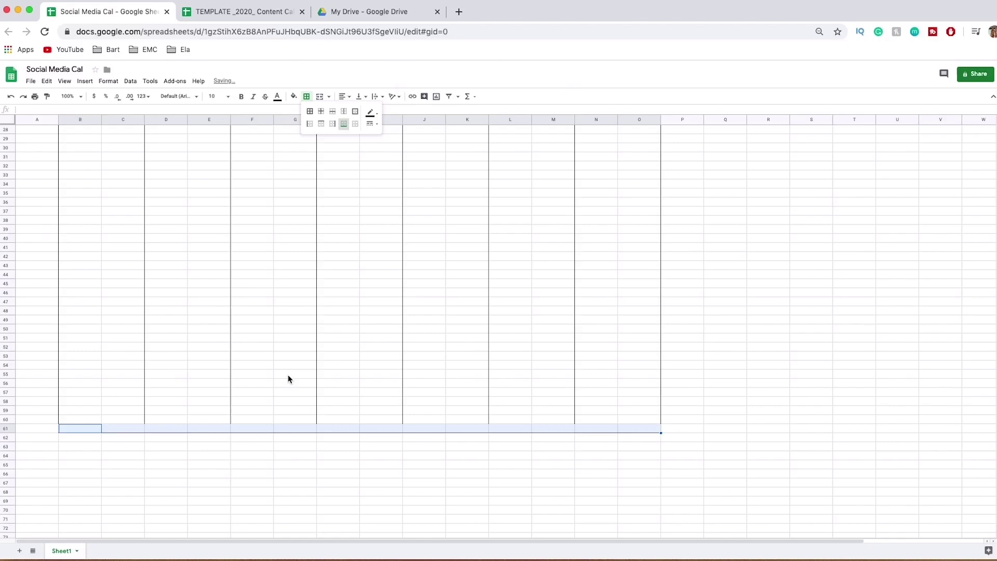
left_click(614, 422)
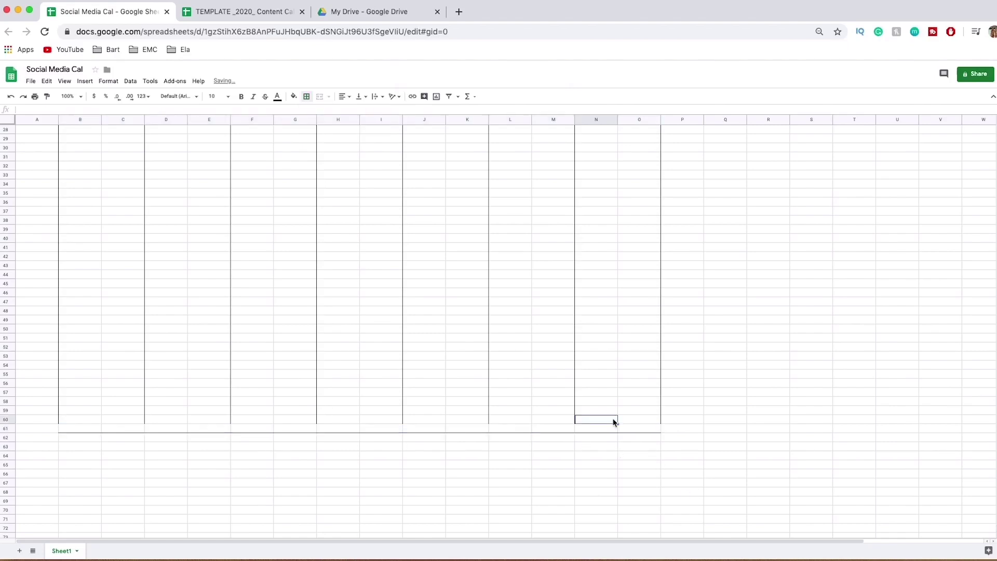
left_click(657, 428)
left_click(306, 97)
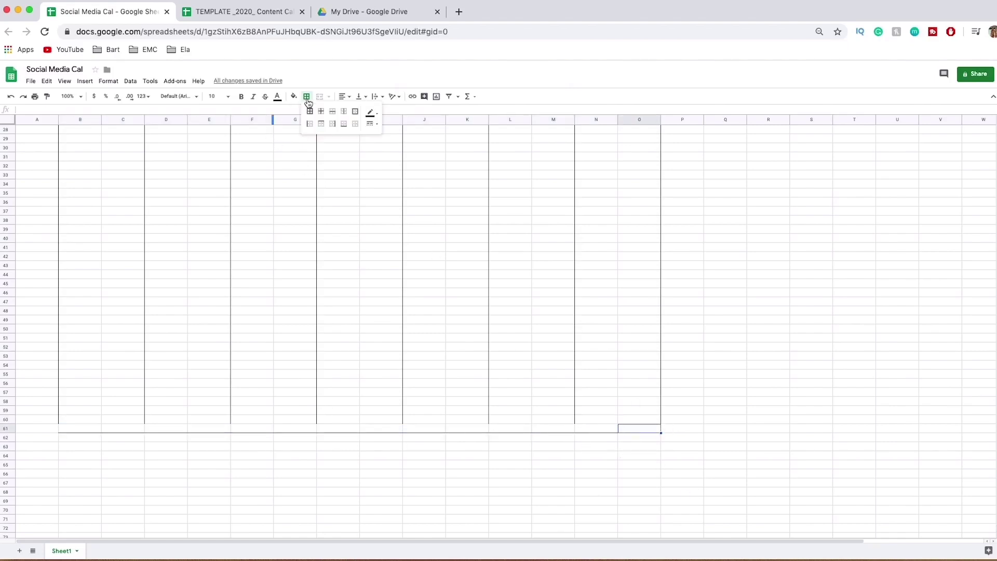
left_click(333, 124)
left_click(76, 427)
left_click(308, 98)
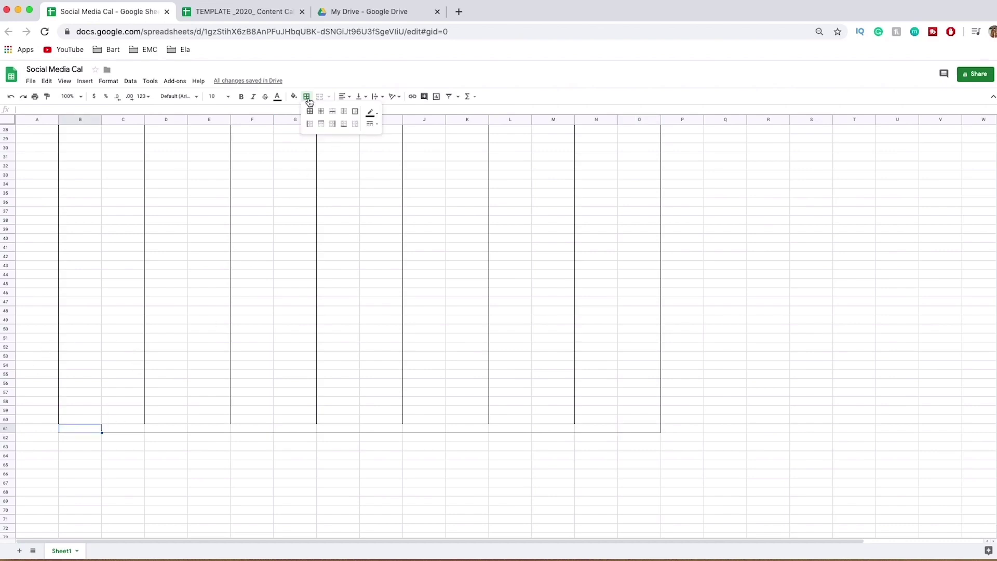
left_click(309, 125)
left_click(554, 330)
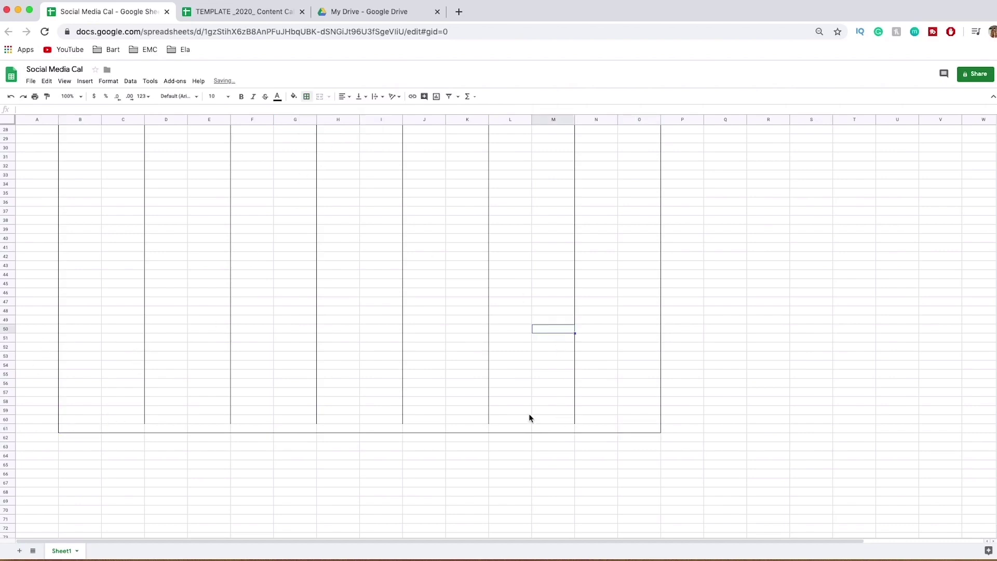
scroll(529, 418, "up", 9)
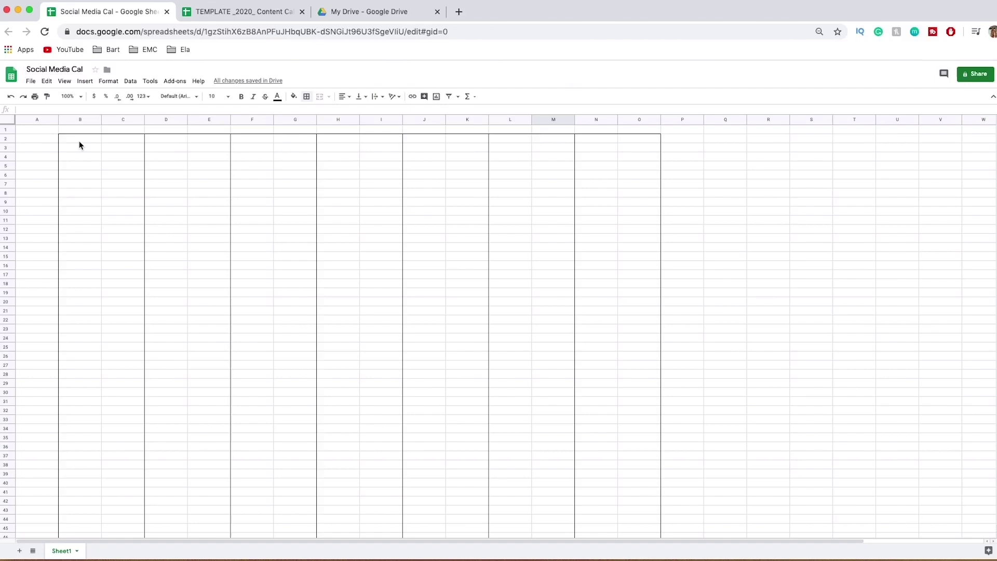
Paste the day numbers 1–31 and week dividers into the grid from B2
left_click_drag(75, 138, 657, 224)
key("super+v")
scroll(413, 403, "down", 5)
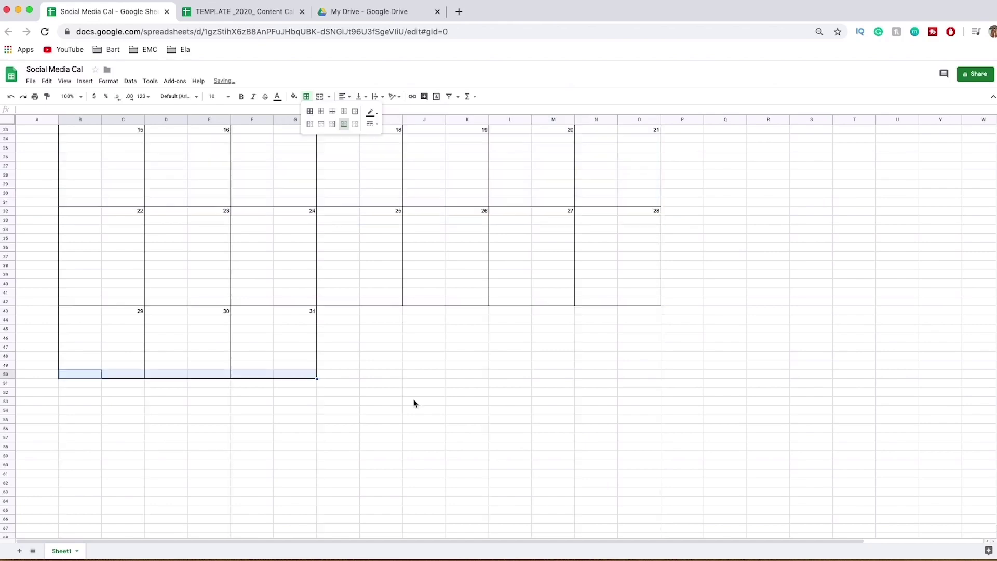
left_click(421, 407)
scroll(421, 408, "up", 4)
scroll(405, 396, "up", 2)
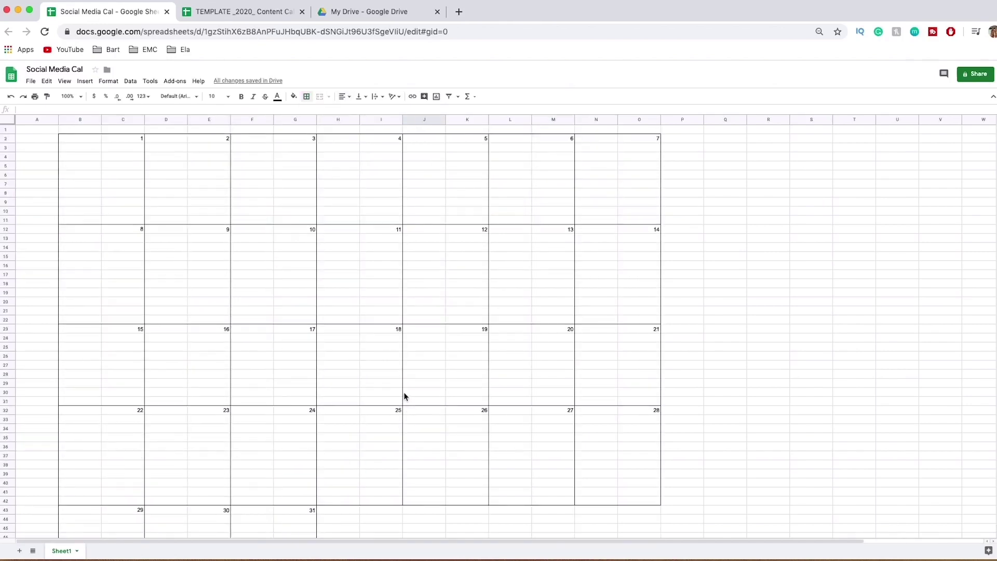
Box the day 1, 2 and 3 number cells with outer borders
left_click(133, 139)
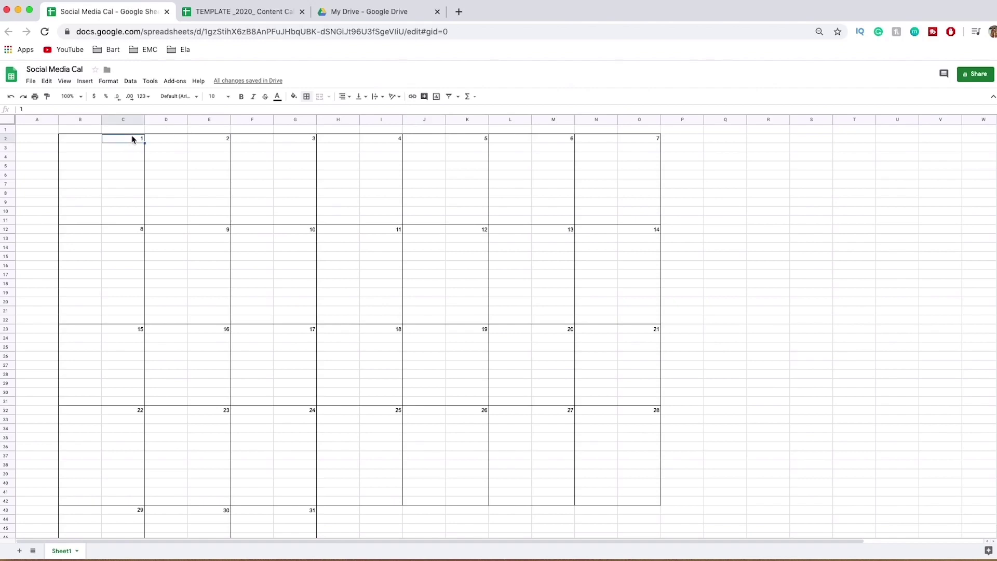
left_click(306, 97)
left_click(355, 112)
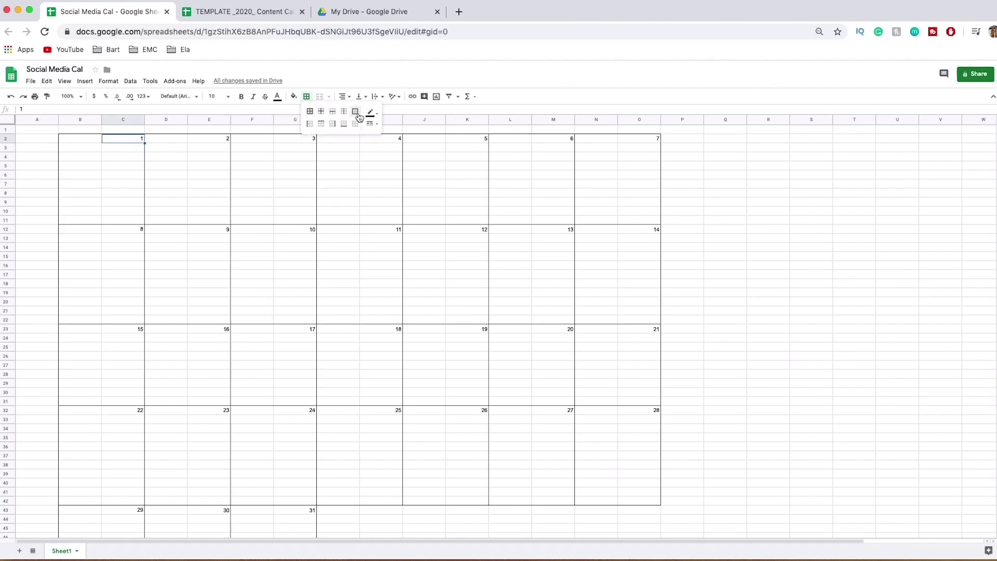
left_click(218, 139)
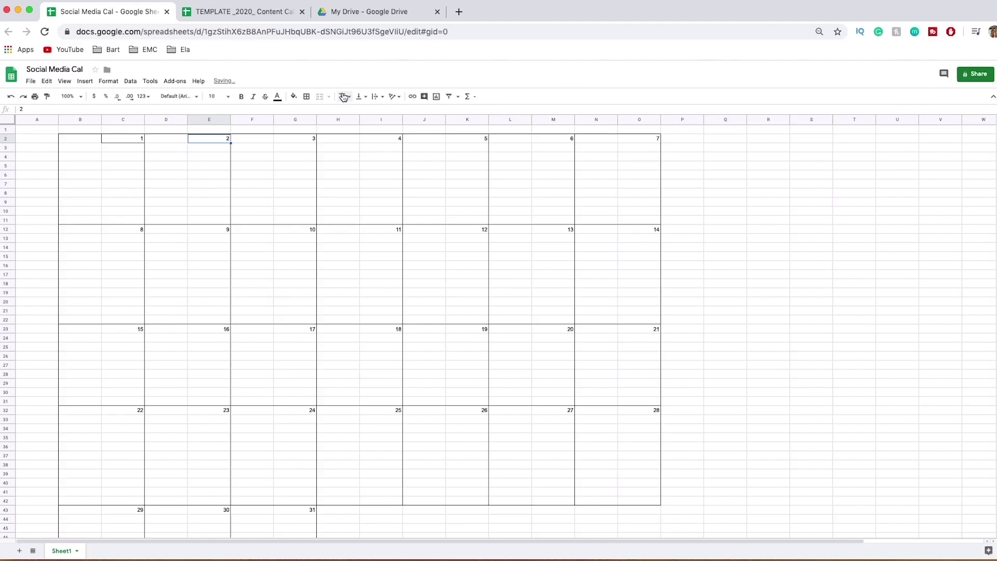
left_click(306, 96)
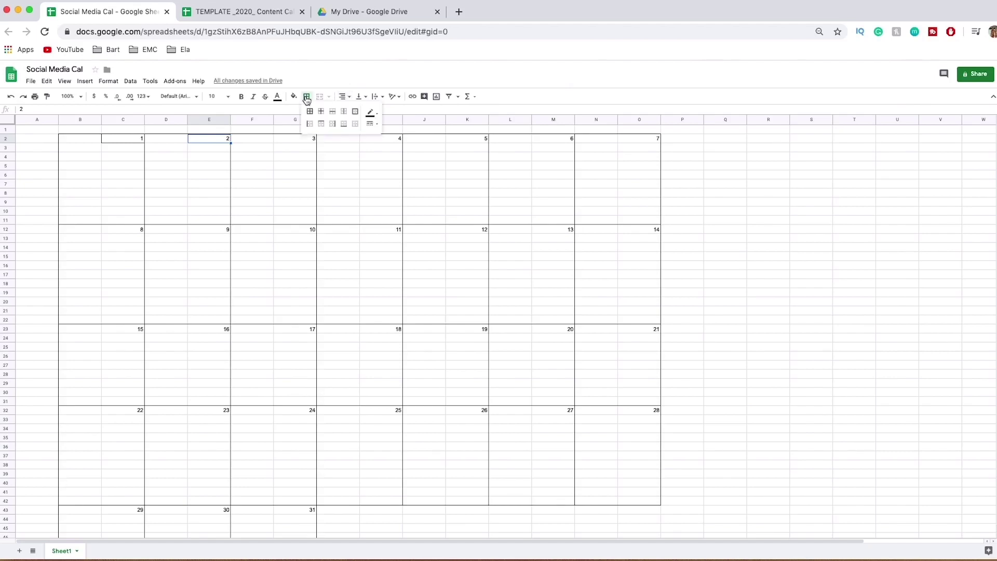
left_click(356, 111)
left_click(306, 141)
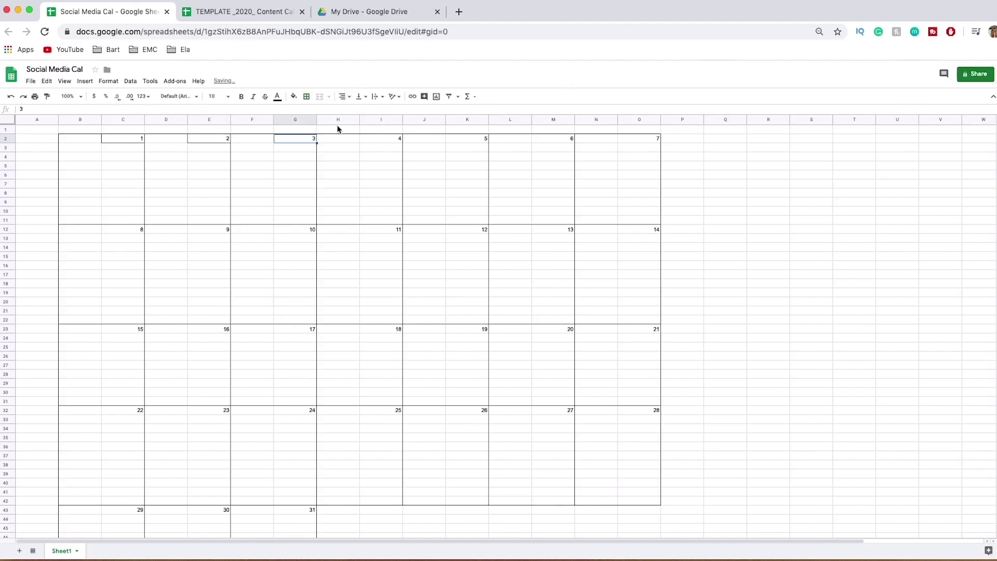
left_click(306, 96)
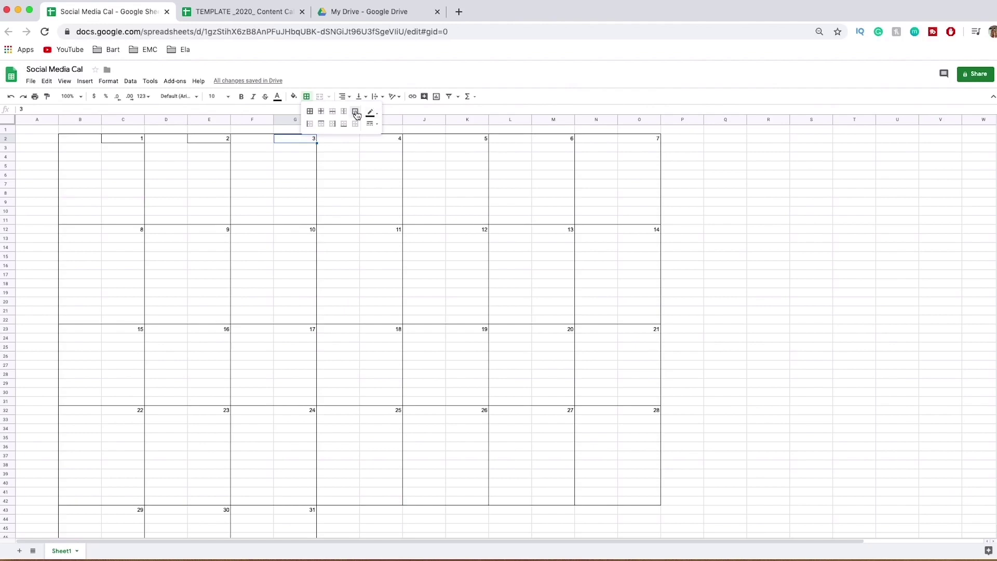
left_click(355, 111)
left_click(378, 139)
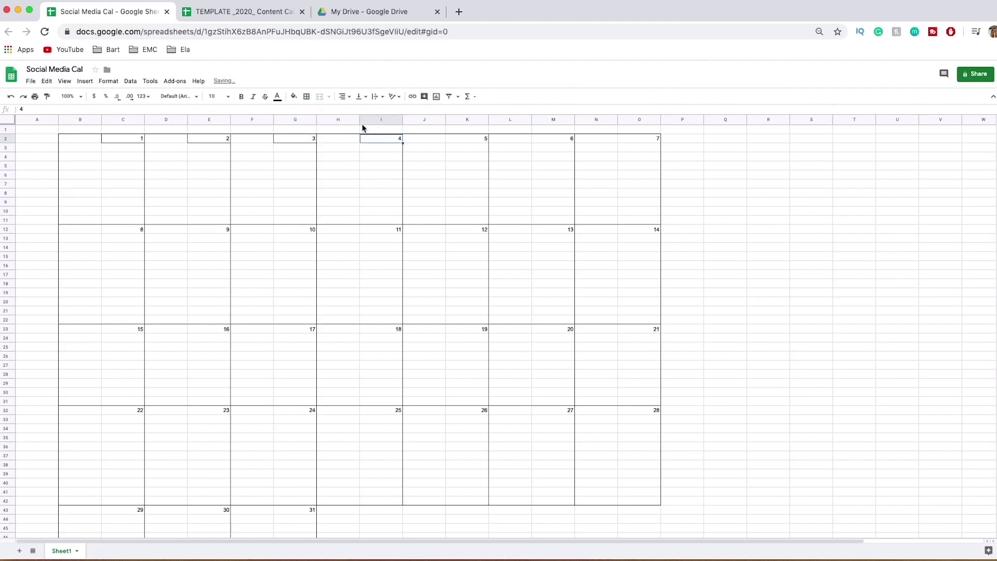
Fill the day 4, 5, 6 and 7 number cells with light pink
left_click(293, 96)
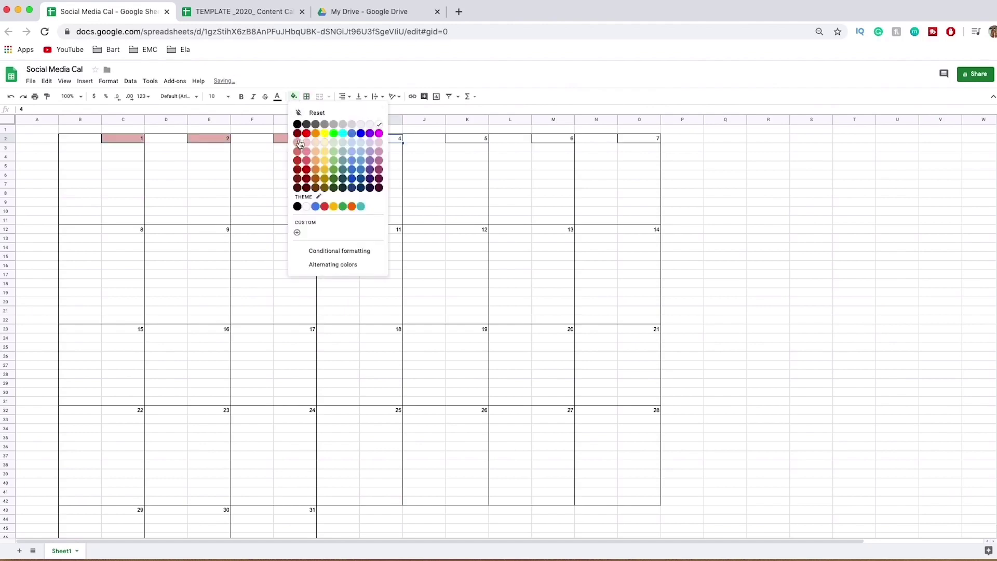
left_click(299, 142)
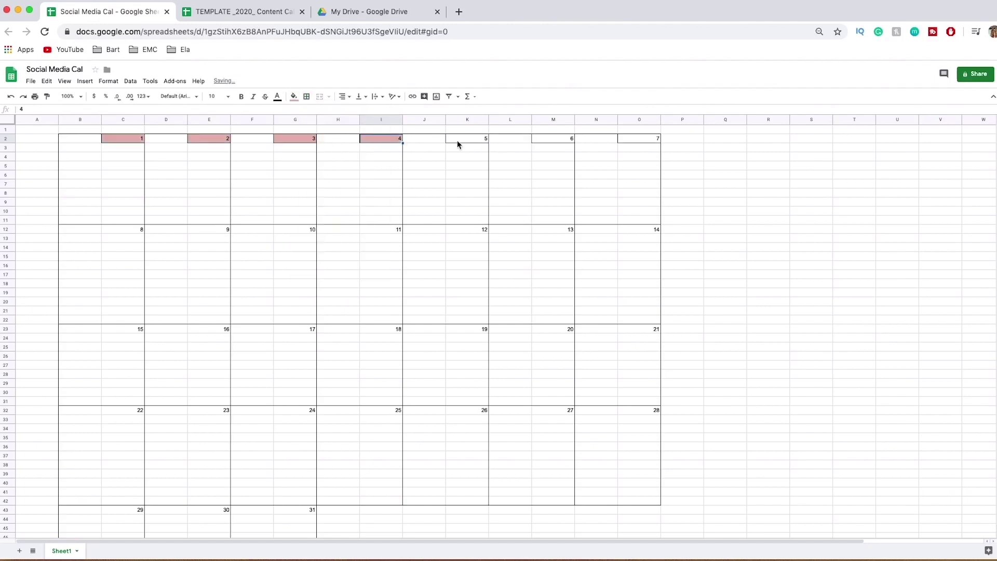
left_click(456, 143)
left_click(294, 96)
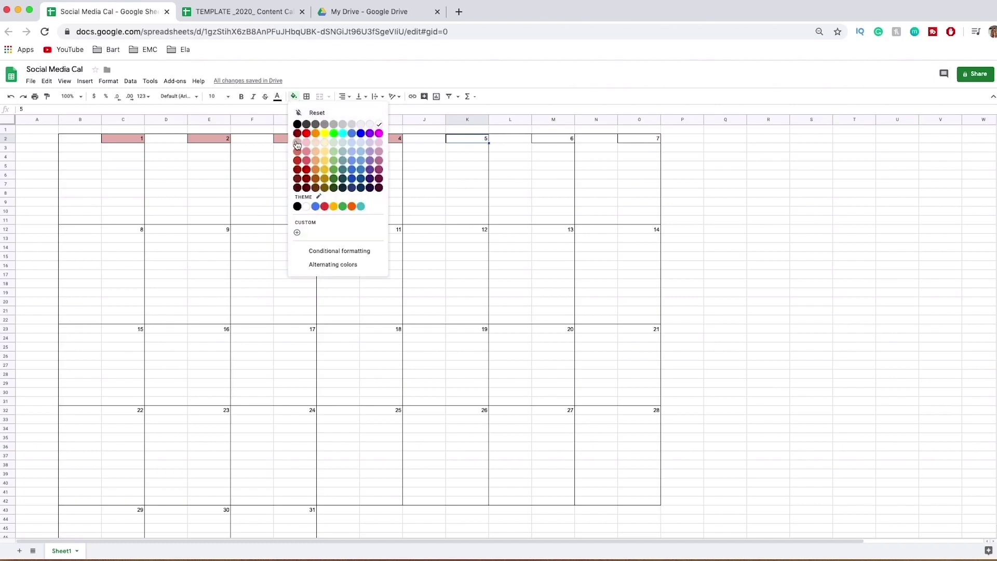
left_click(298, 142)
left_click(541, 137)
left_click(294, 96)
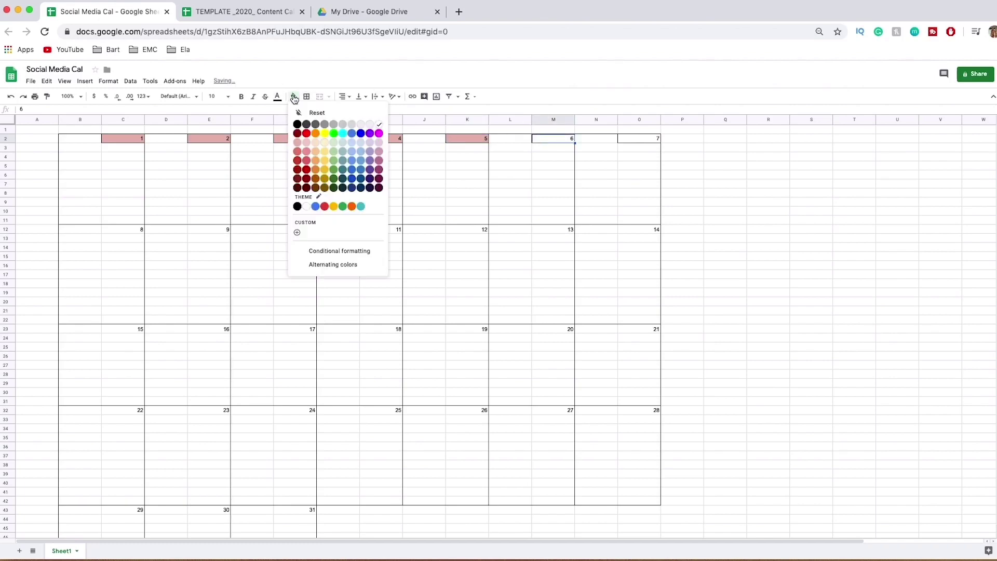
left_click(300, 142)
left_click(649, 139)
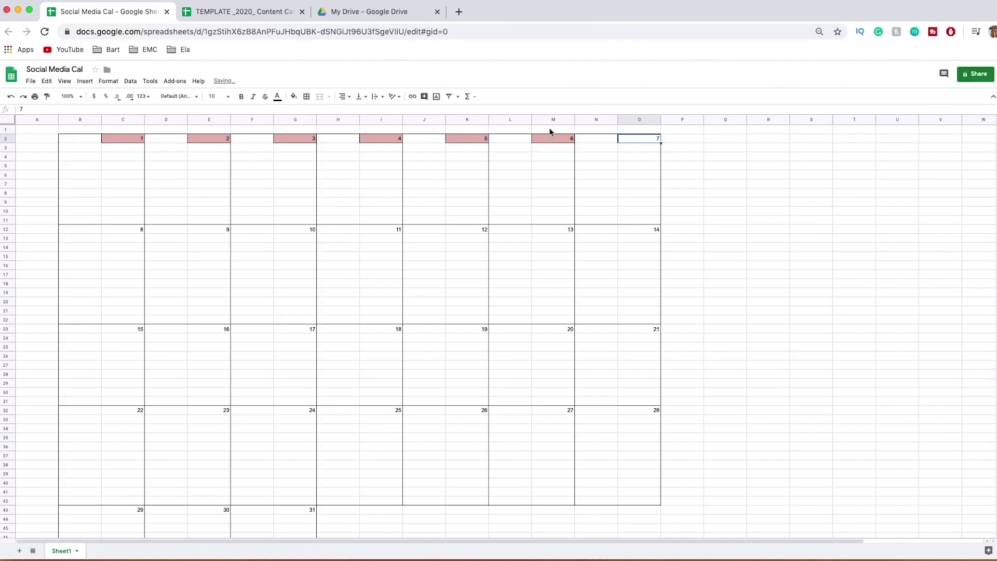
left_click(294, 96)
left_click(298, 143)
Box the day 8, 9 and 17 number cells with outer borders, then select day 18
left_click(127, 228)
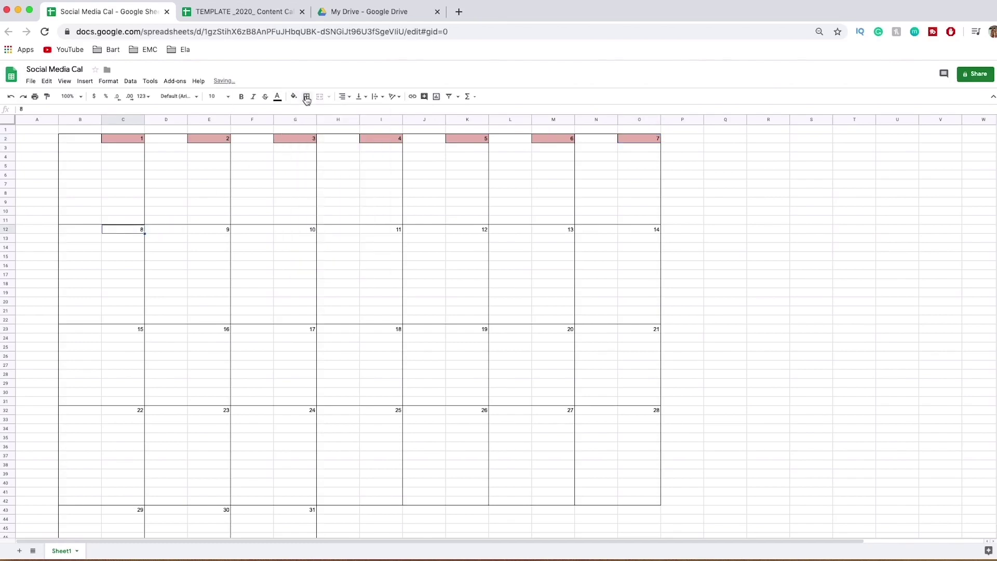
left_click(307, 97)
left_click(356, 114)
left_click(205, 232)
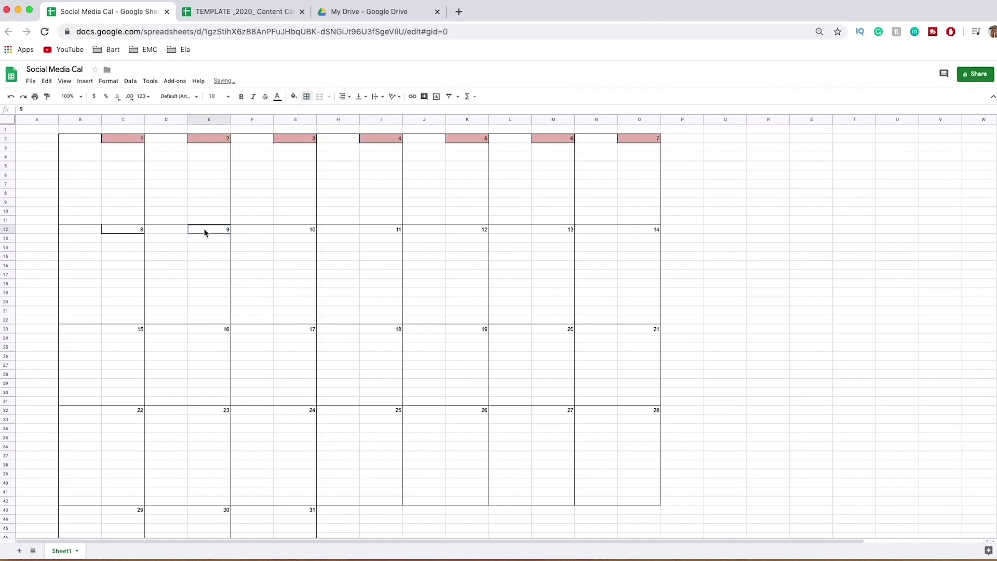
left_click(307, 96)
left_click(355, 111)
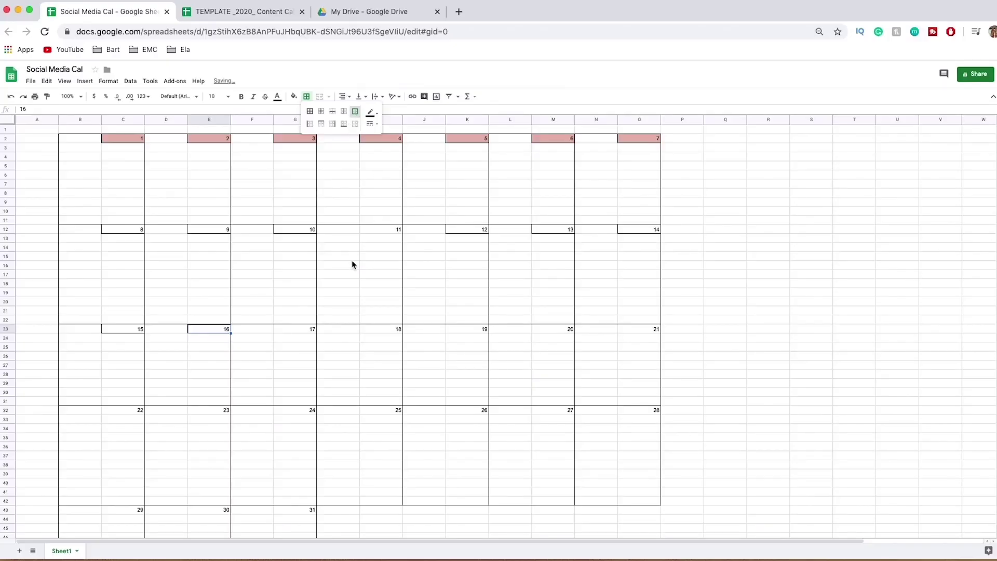
left_click(302, 328)
left_click(306, 97)
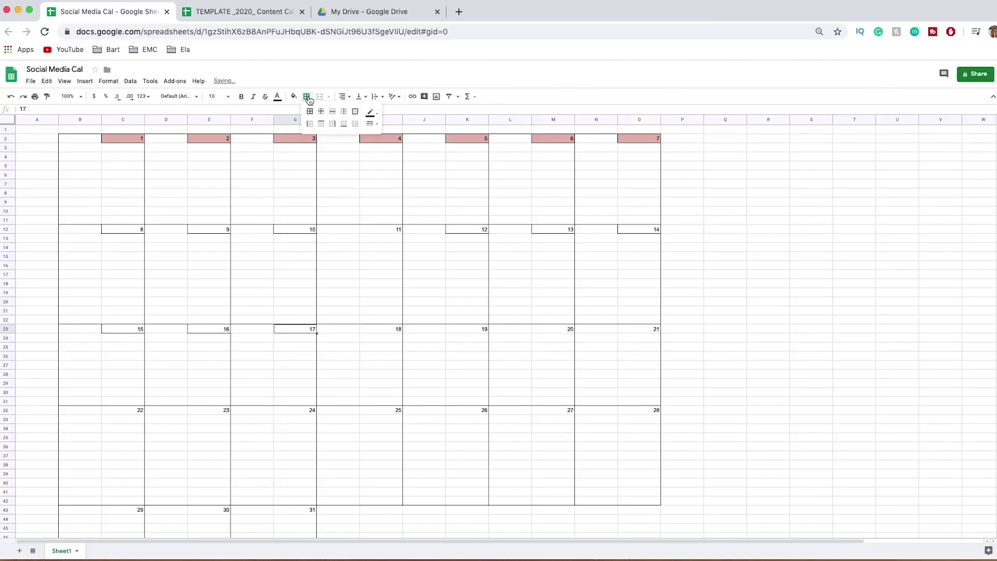
left_click(355, 111)
left_click(393, 326)
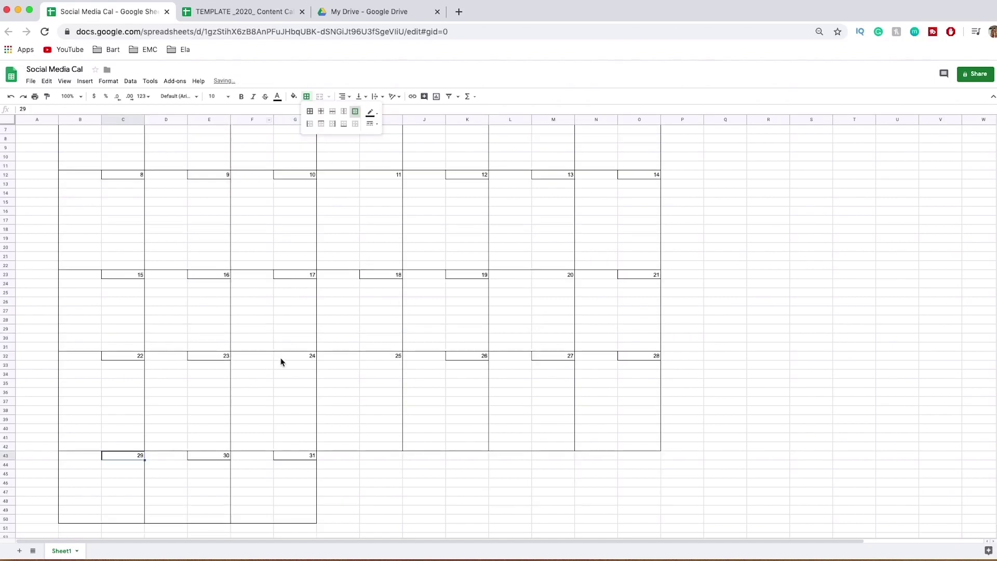
scroll(280, 360, "up", 2)
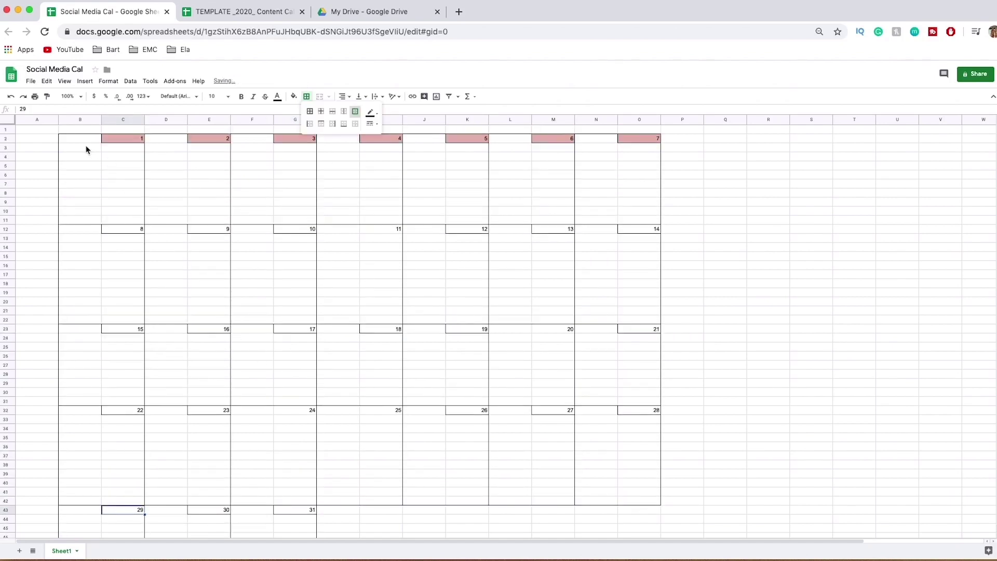
Enter DATE in A2 and PLATFROMS in A5, and start typing Planoly in A6
left_click(46, 138)
type("DATE")
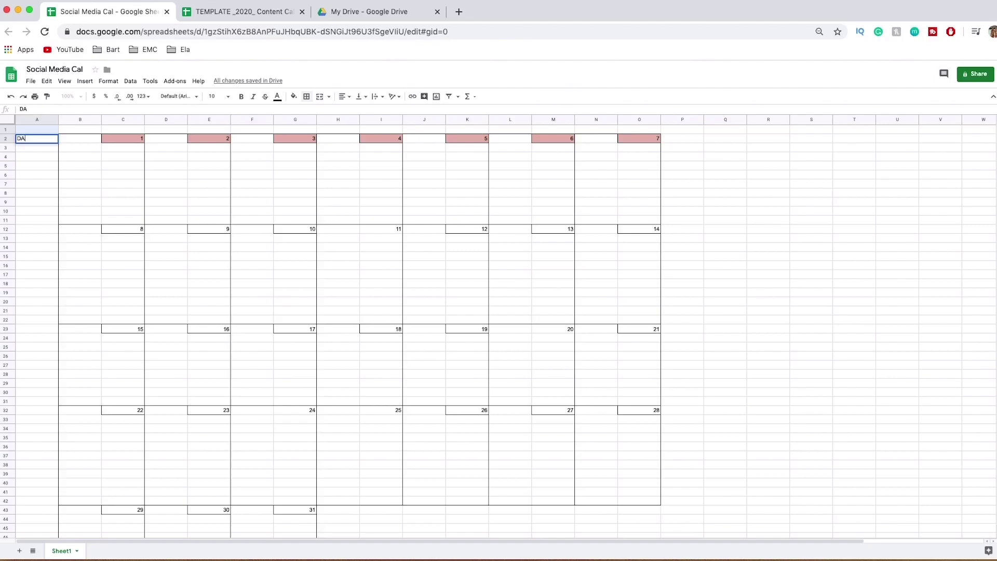
left_click(30, 167)
type("PLA")
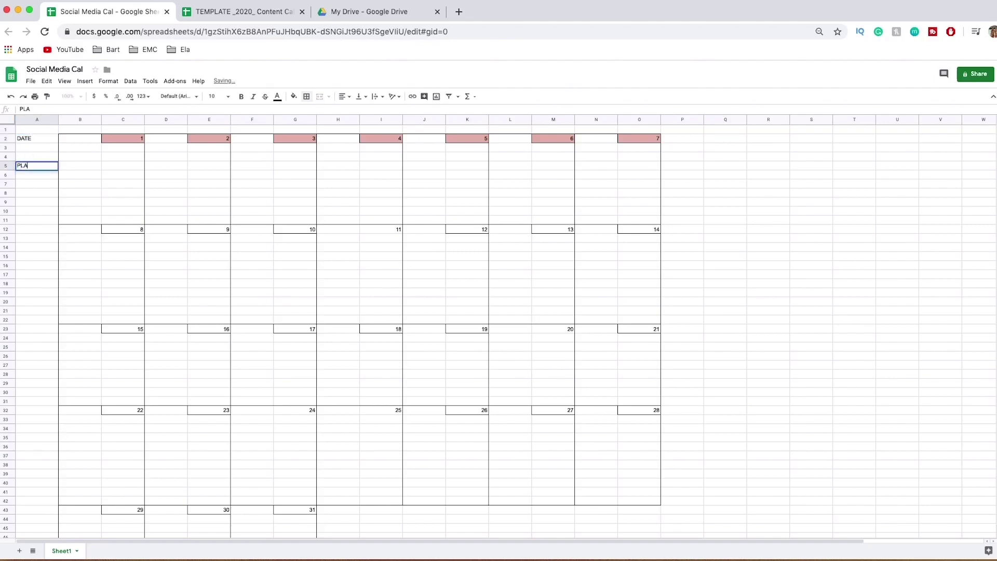
type("TFROMS")
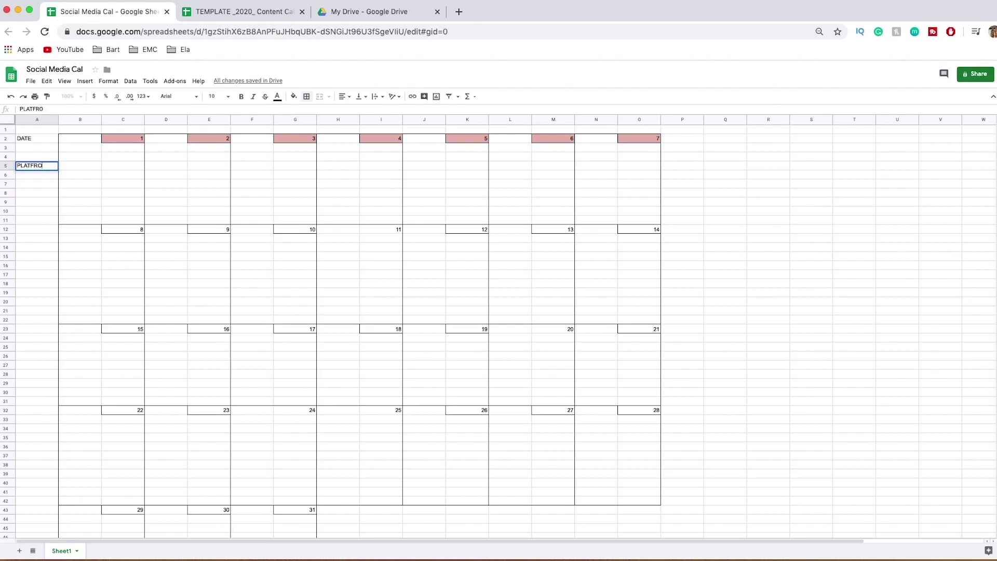
left_click(25, 177)
type("I")
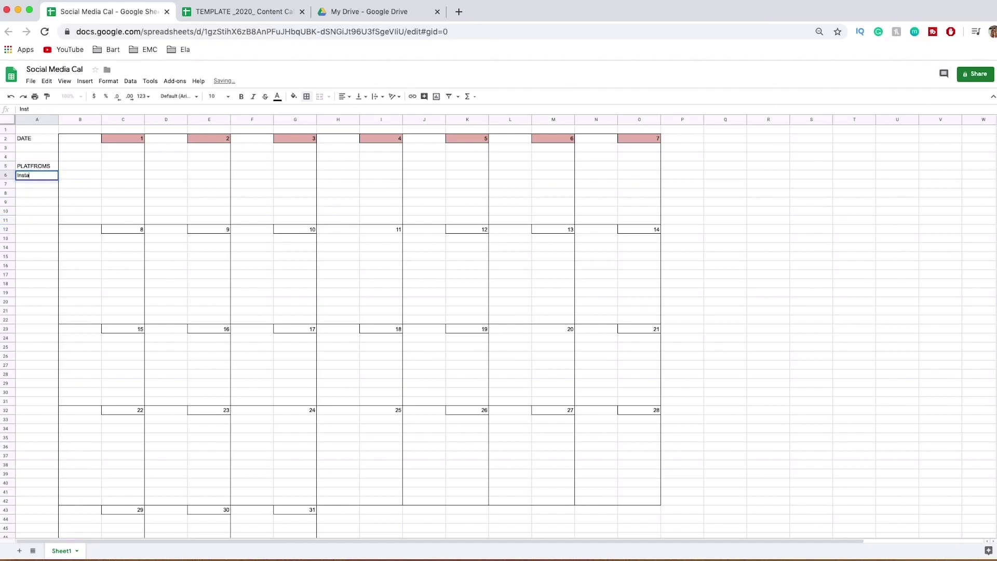
type("nsta")
key("BackSpace")
key("BackSpace")
key("BackSpace")
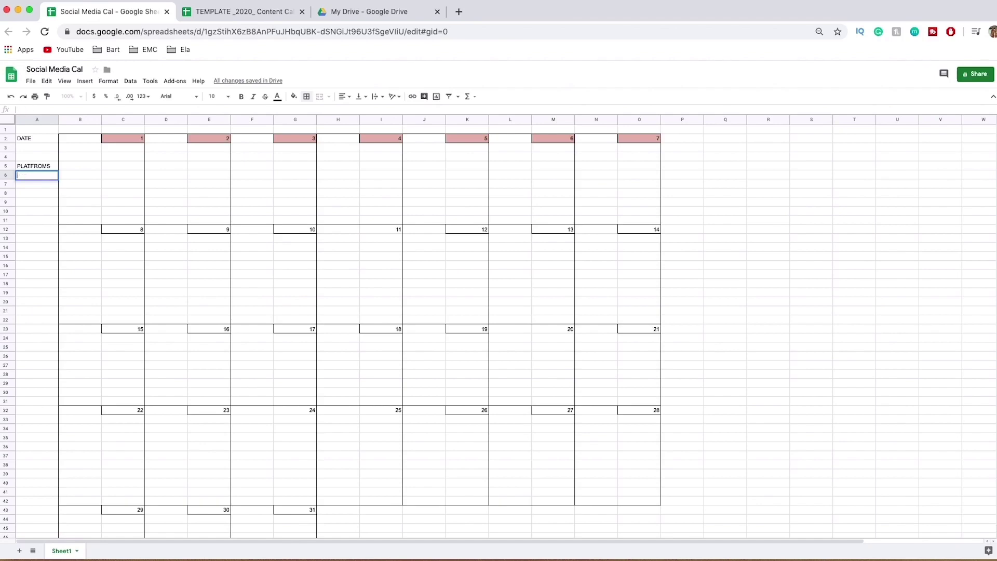
type("Planoly")
left_click_drag(37, 177, 14, 174)
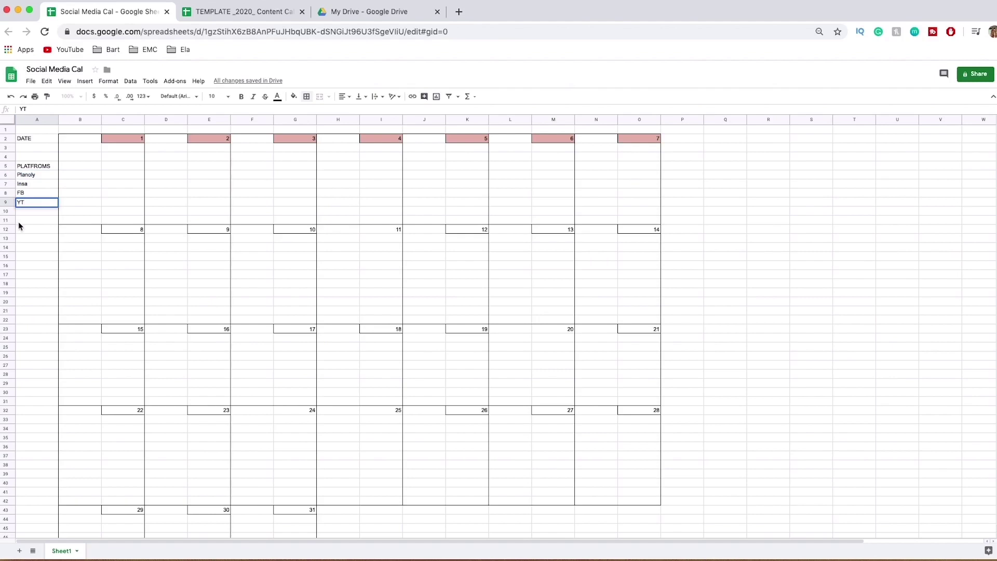
Type CATEGORIES in A12 with Education and Entertaining beneath it
left_click(19, 222)
type("CATEGORIES")
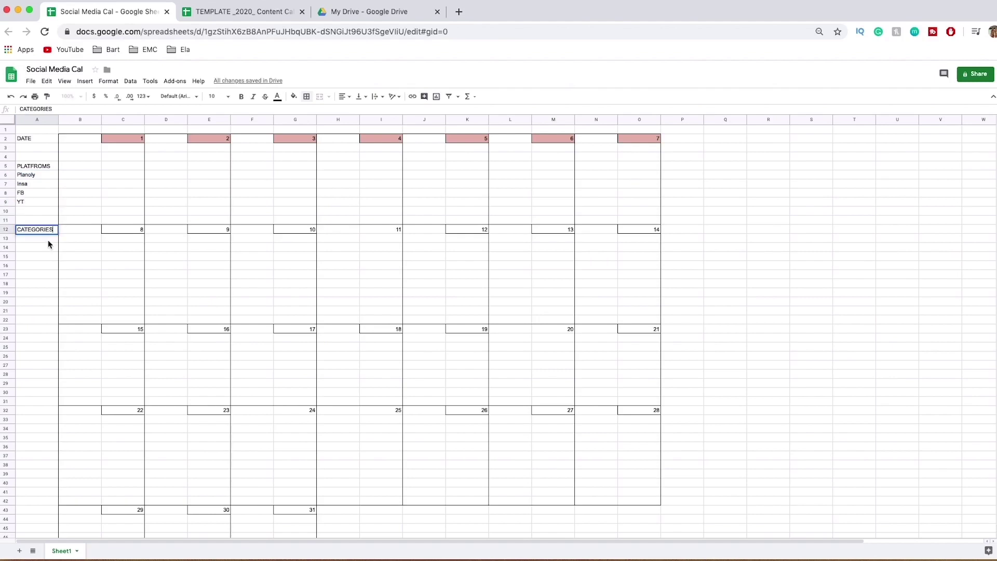
key("Return")
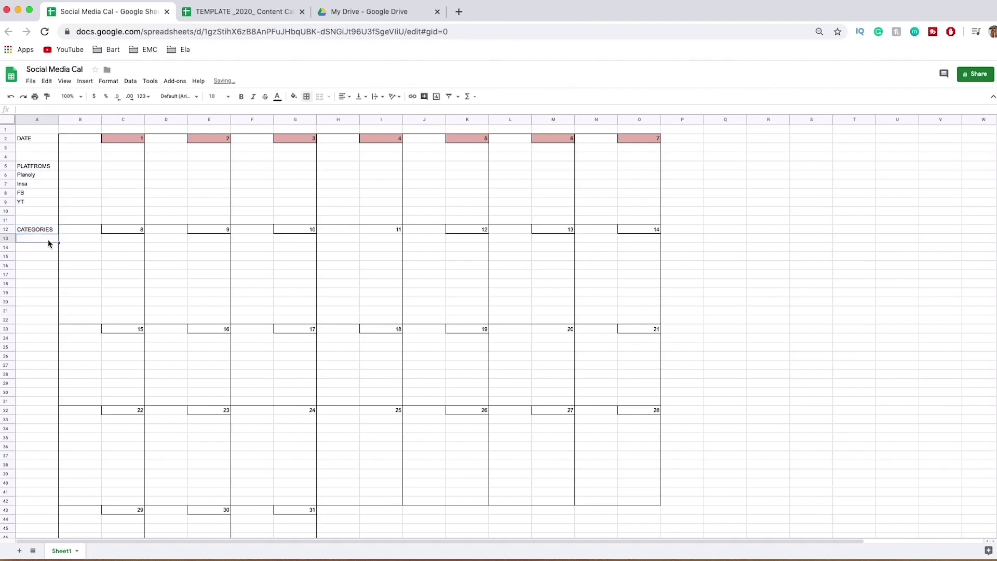
type("Ed")
type("Entert")
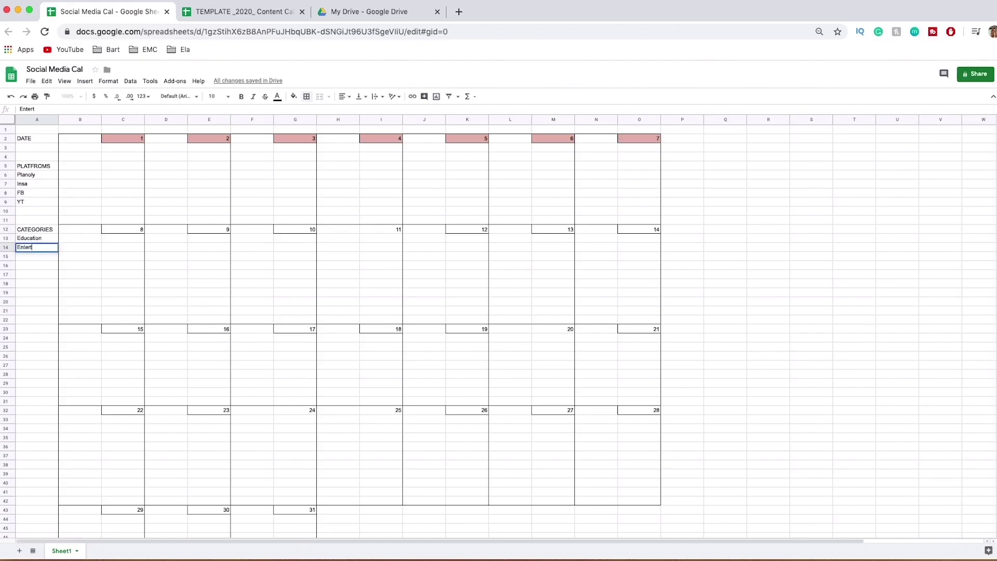
type("aining")
left_click(38, 259)
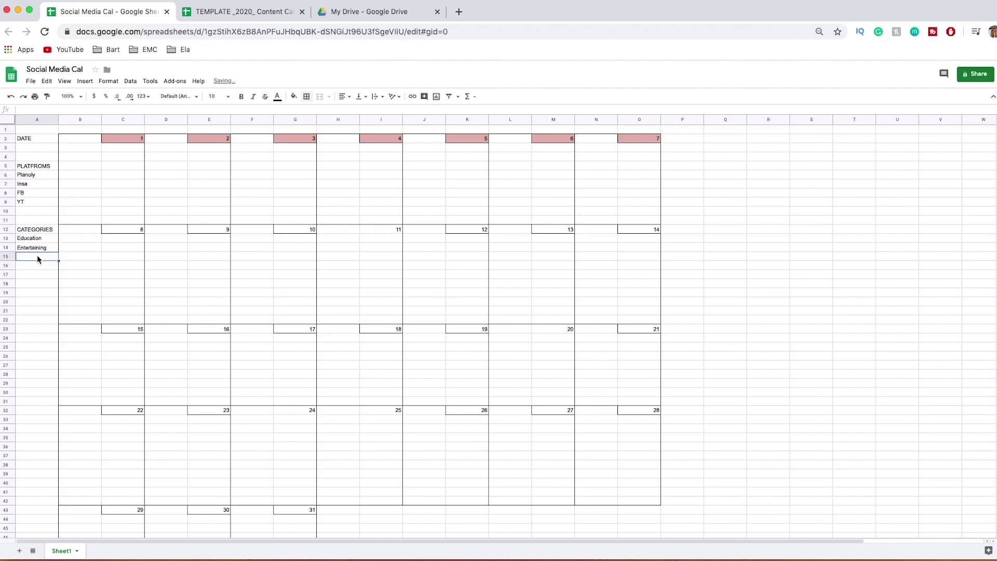
Add Storytelling, Behind the scenes, Promotion and Invitational -CTA, widening column A to fit
type("Storytelling")
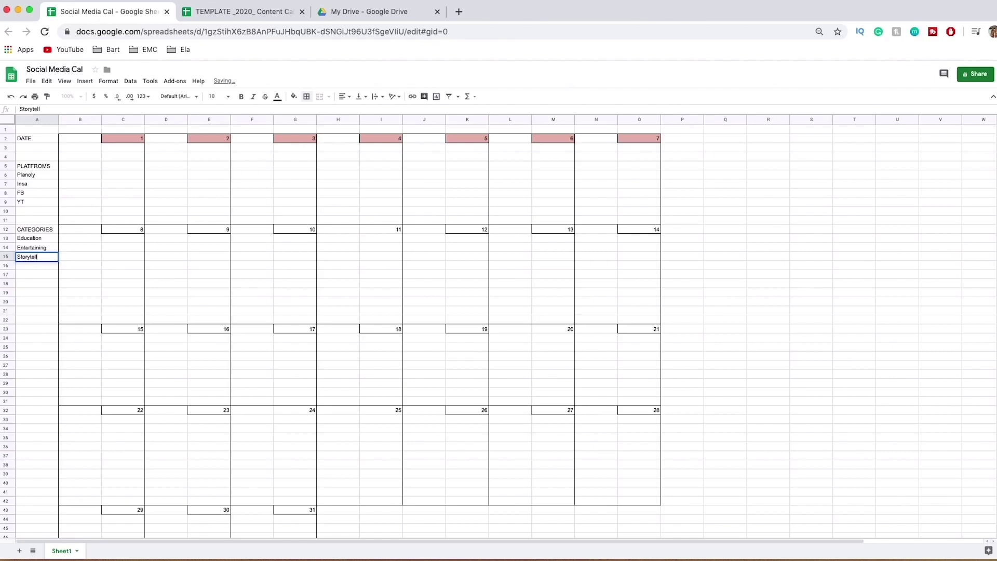
left_click(37, 266)
type("Beh")
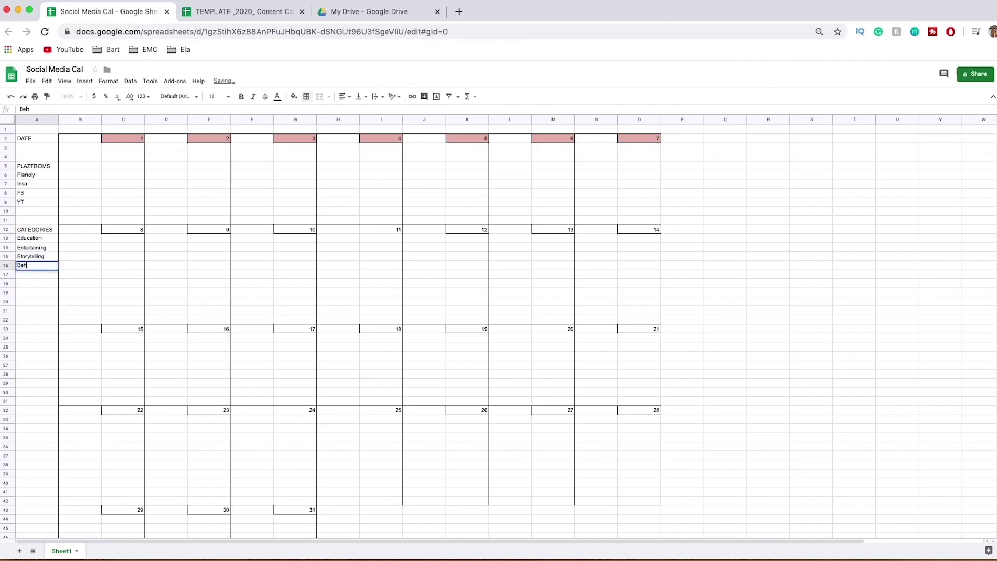
type("ind the scenes")
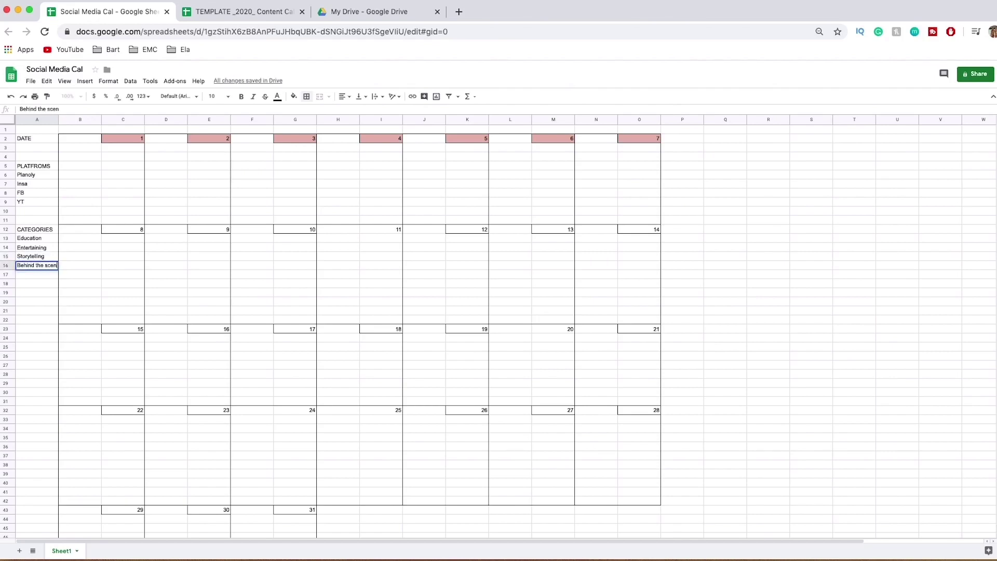
left_click(32, 277)
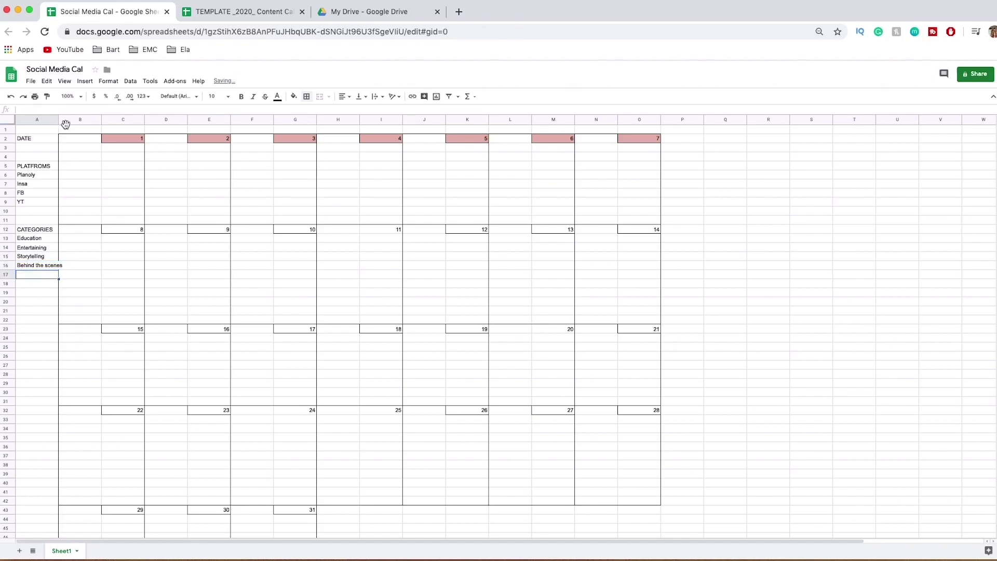
left_click_drag(58, 121, 64, 120)
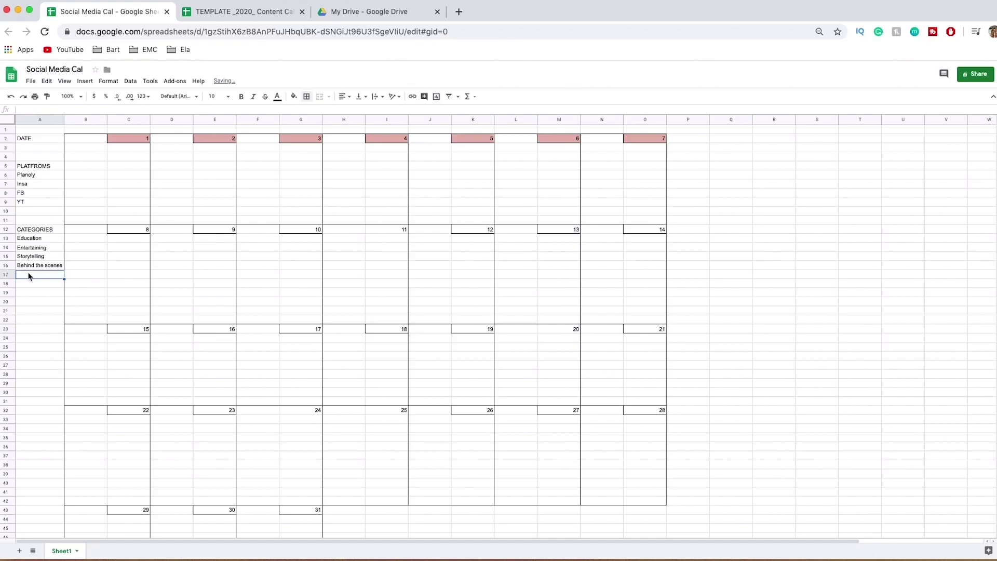
type("Promoti")
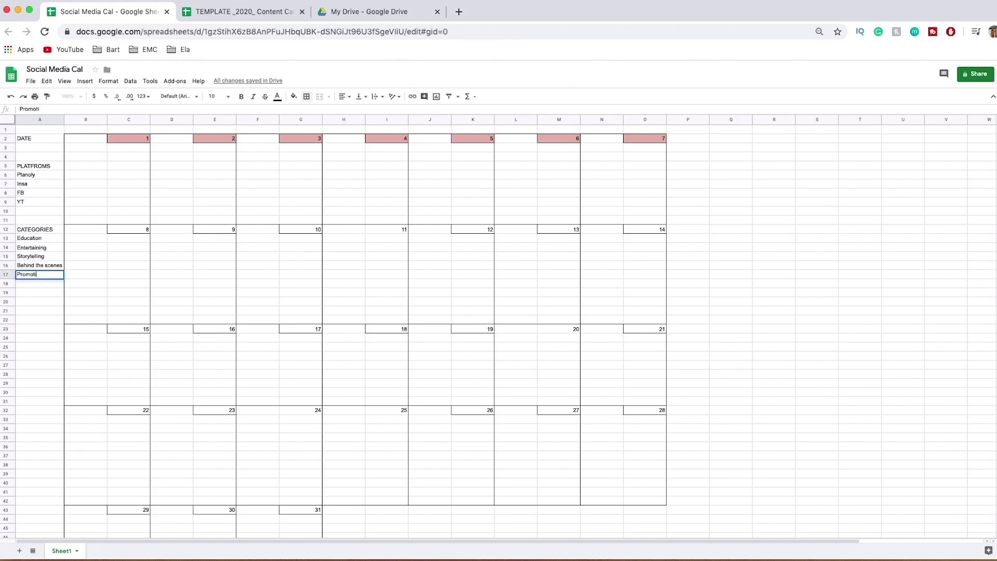
type("on")
left_click(29, 284)
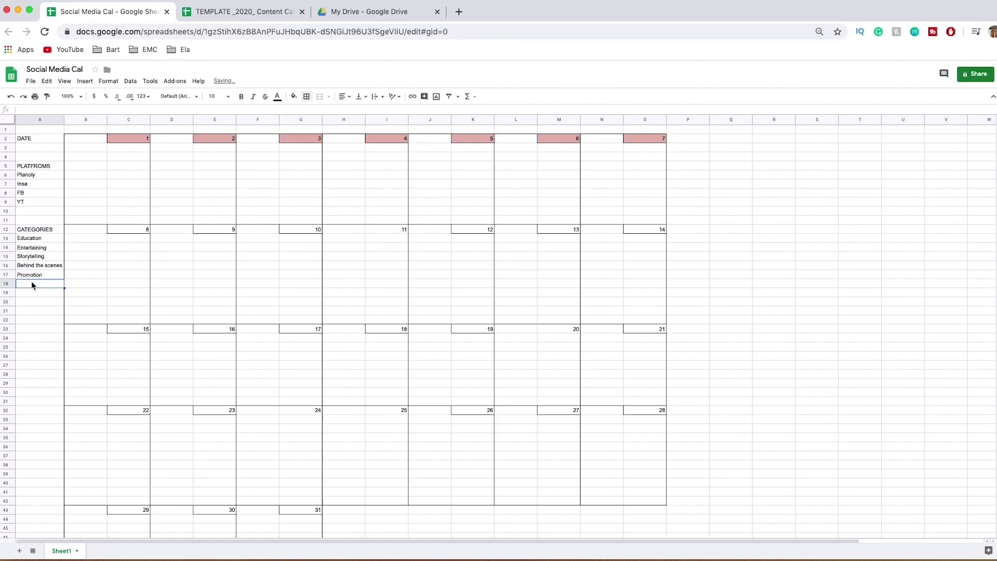
type("Invit")
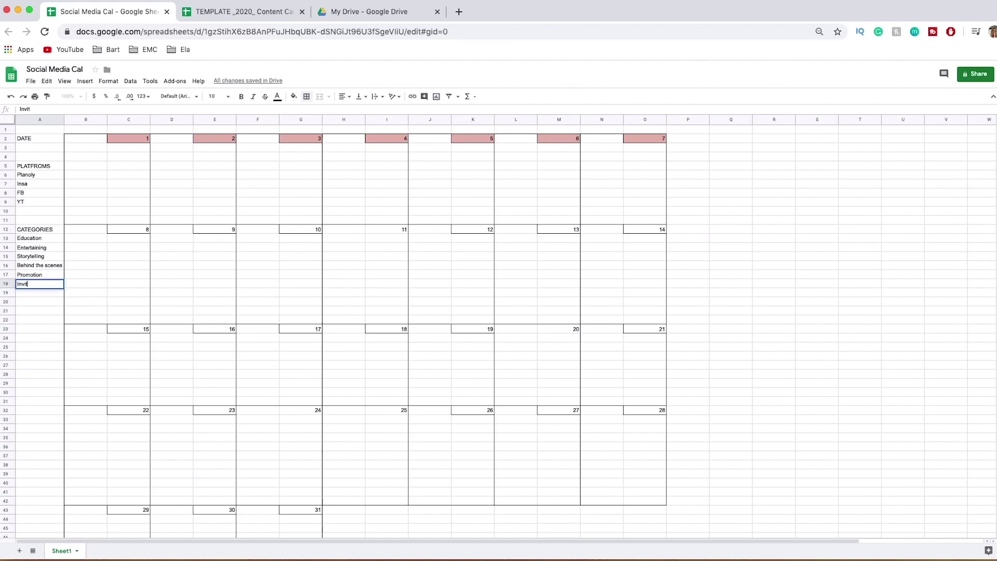
type("ational -CTA")
left_click(26, 291)
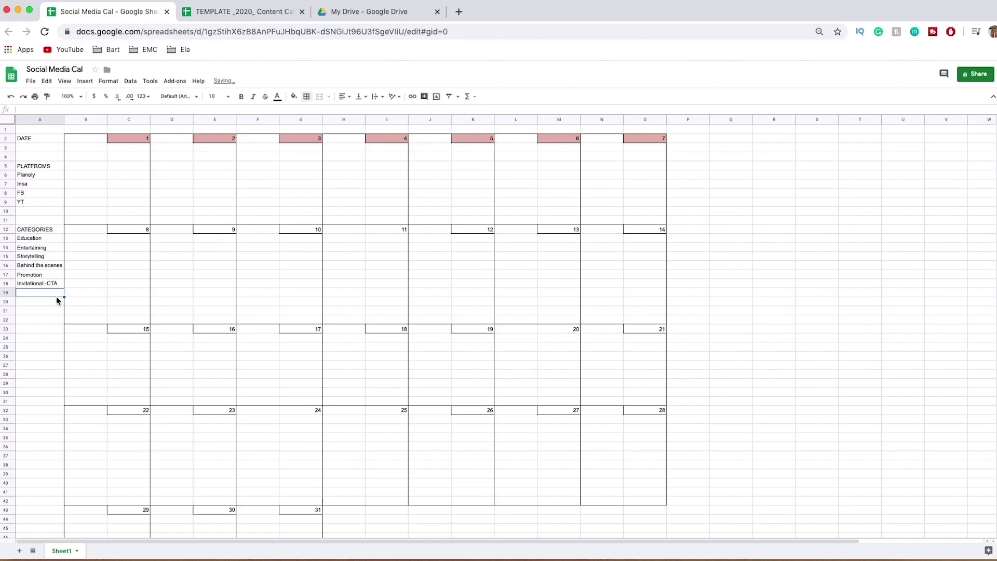
Add Emails to the platform list in cell A10
left_click(21, 211)
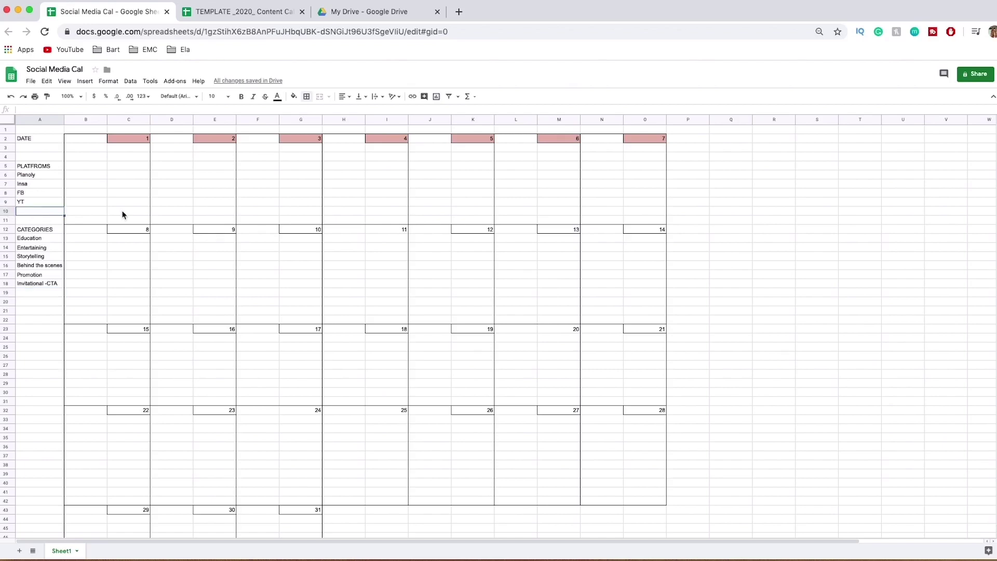
type("Emai")
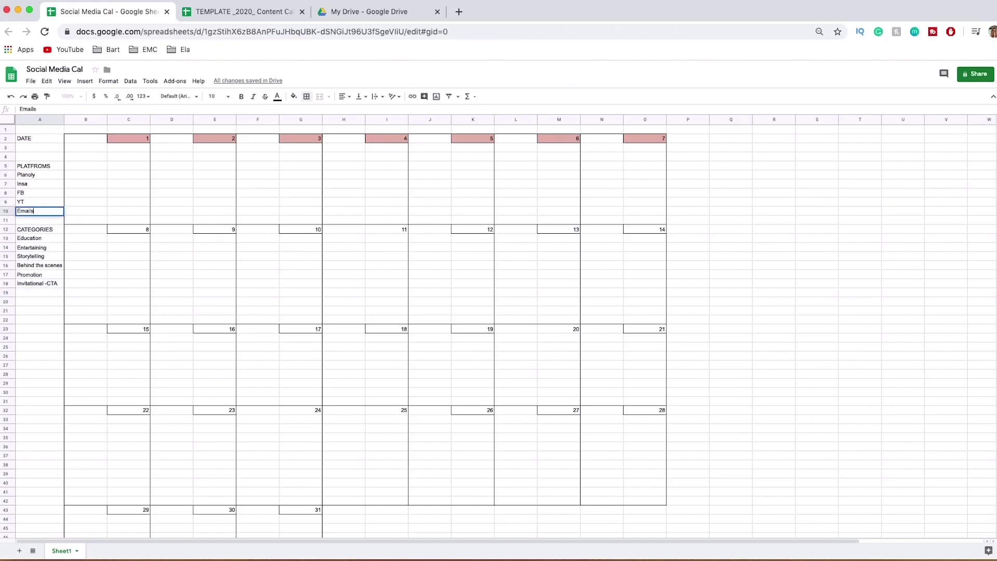
type("ls")
left_click(289, 185)
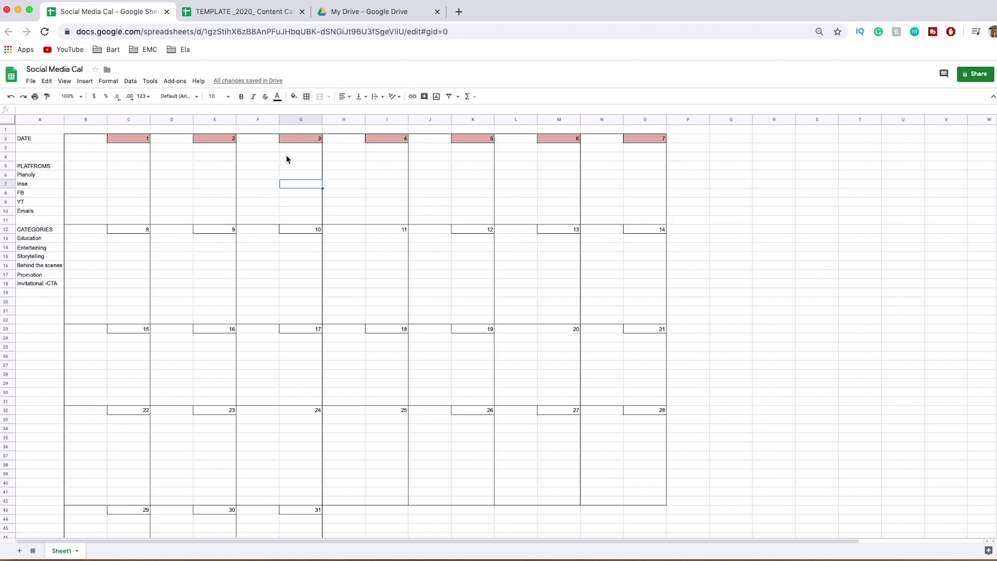
Enter YOUTUBE in cell F10 of the first week
left_click(260, 151)
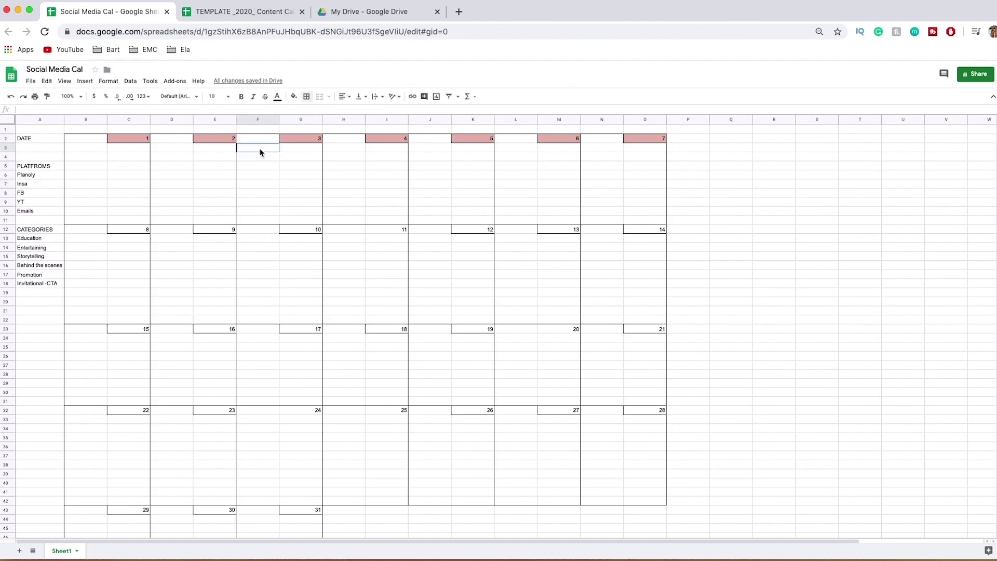
left_click(251, 211)
type("YOUTUB")
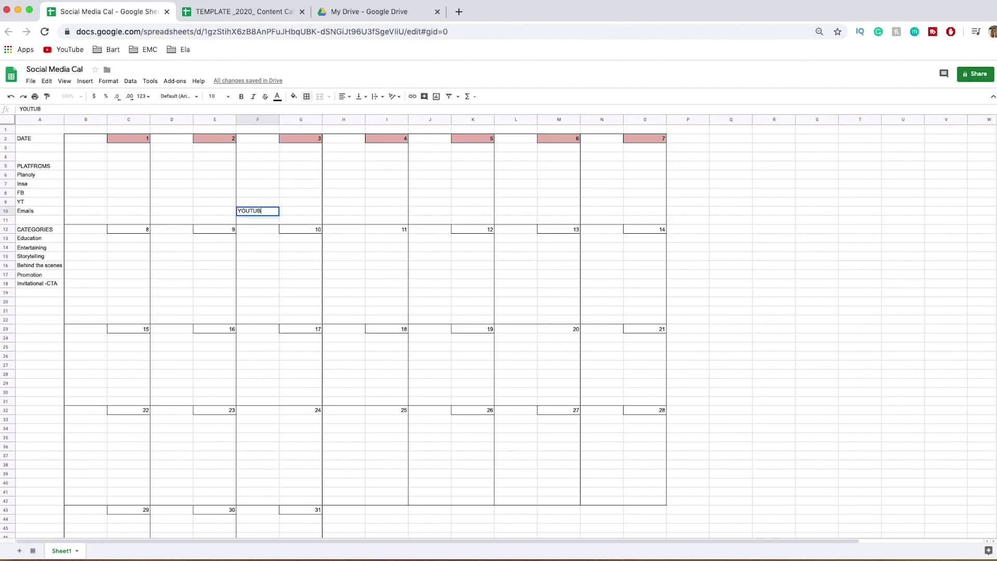
type("E")
left_click(289, 211)
left_click(274, 211)
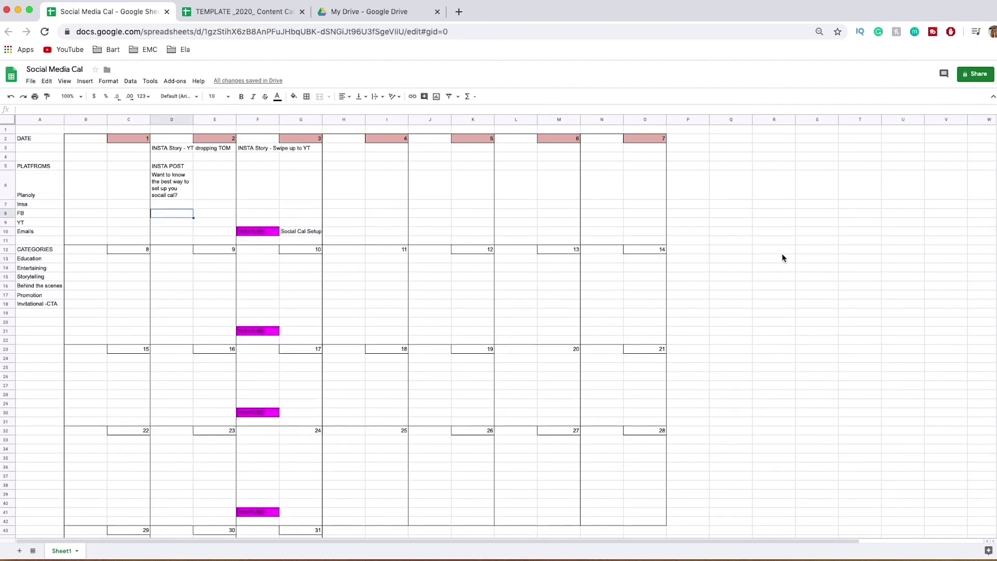
left_click(61, 119)
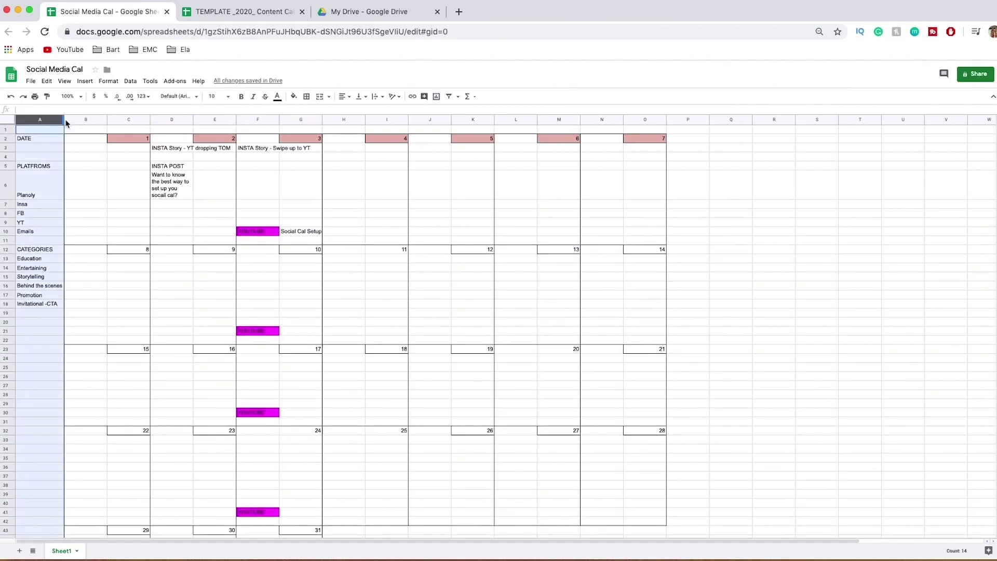
left_click_drag(65, 120, 86, 120)
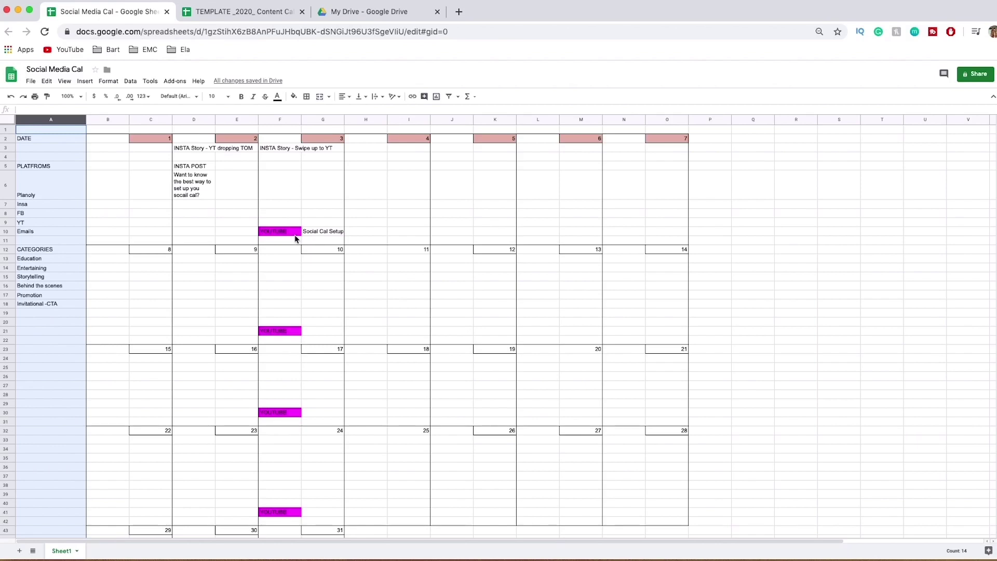
left_click(365, 151)
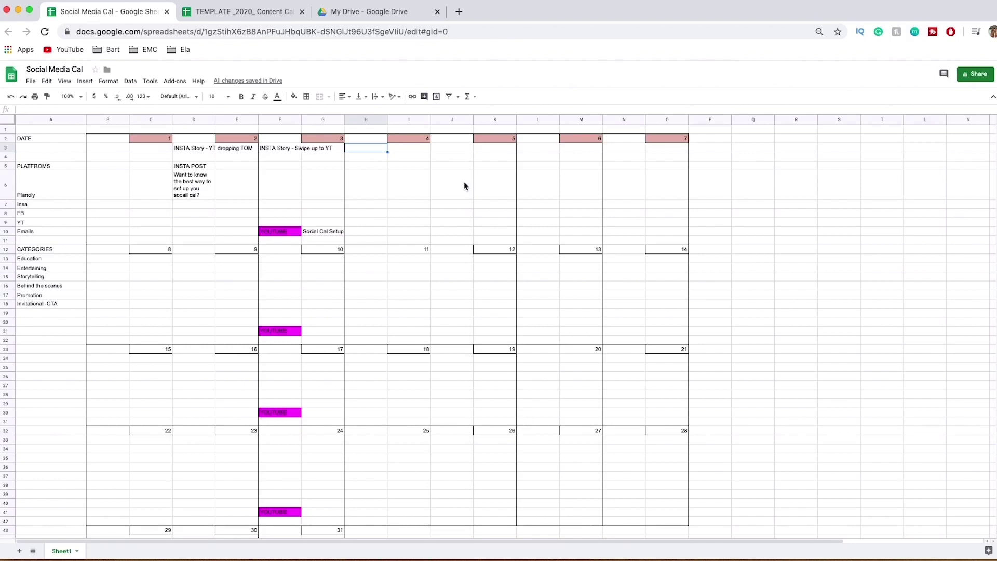
Scroll around the template's Jan calendar sheet to compare its layout
left_click(247, 11)
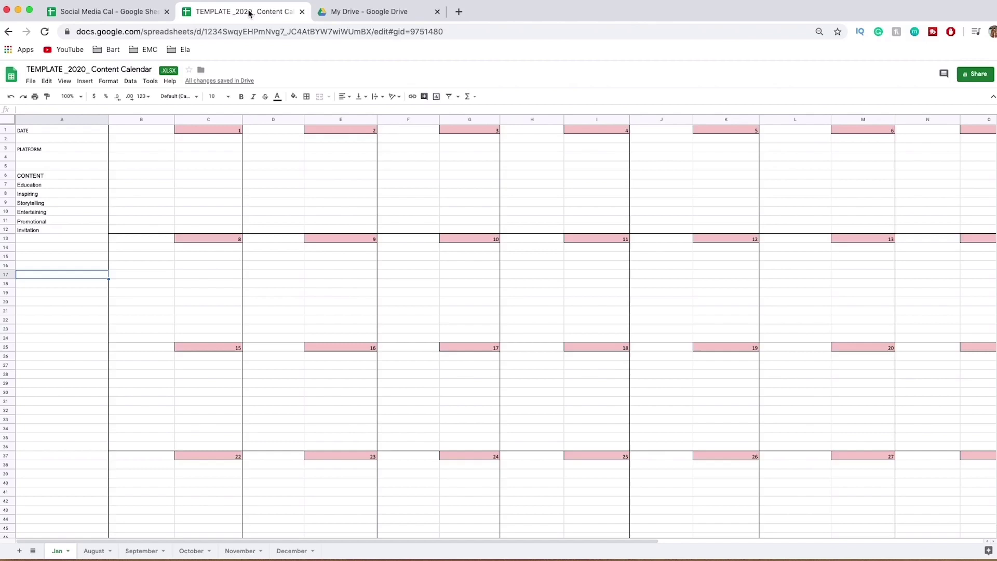
scroll(201, 244, "right", 3)
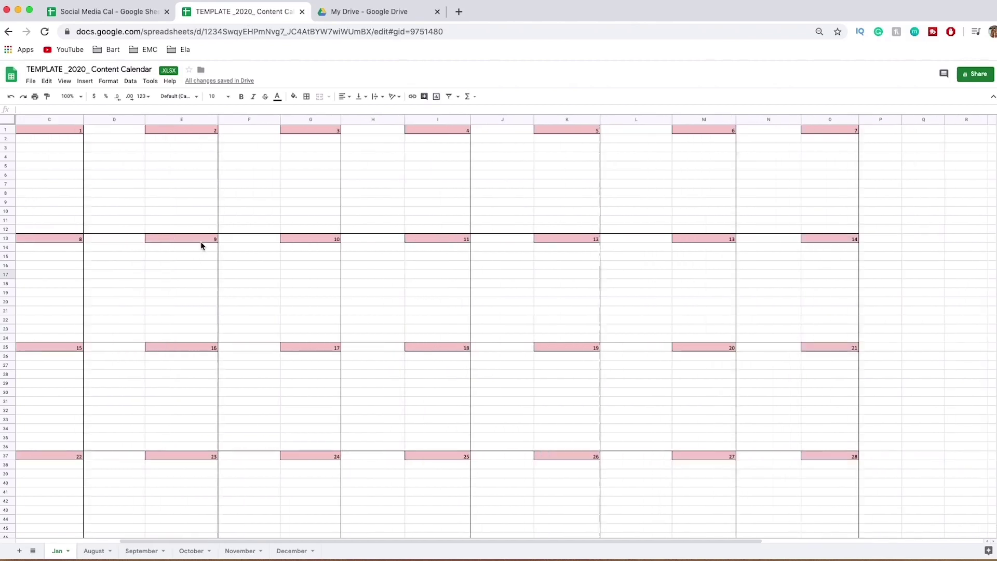
scroll(202, 243, "left", 3)
scroll(206, 242, "down", 3)
scroll(207, 243, "up", 3)
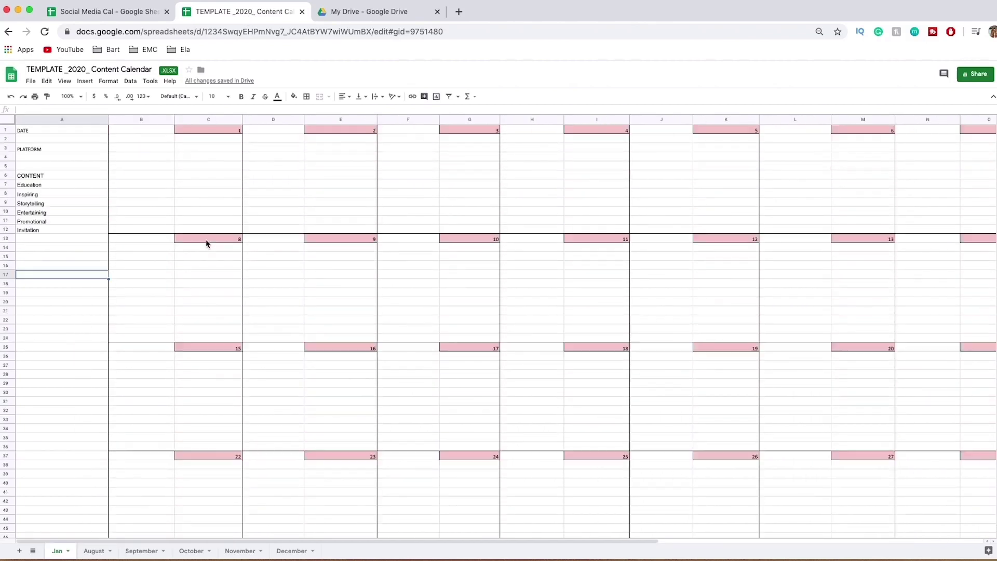
left_click(139, 167)
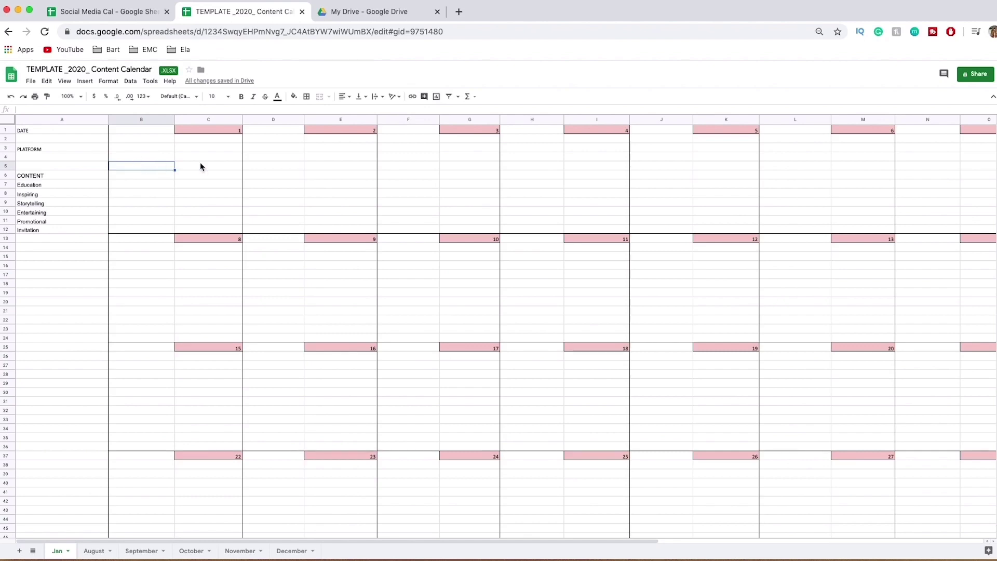
Tag days 2–6 in the YT row (D9–L9) as Edu, Enter, Story, Prmo and Edu
left_click(127, 11)
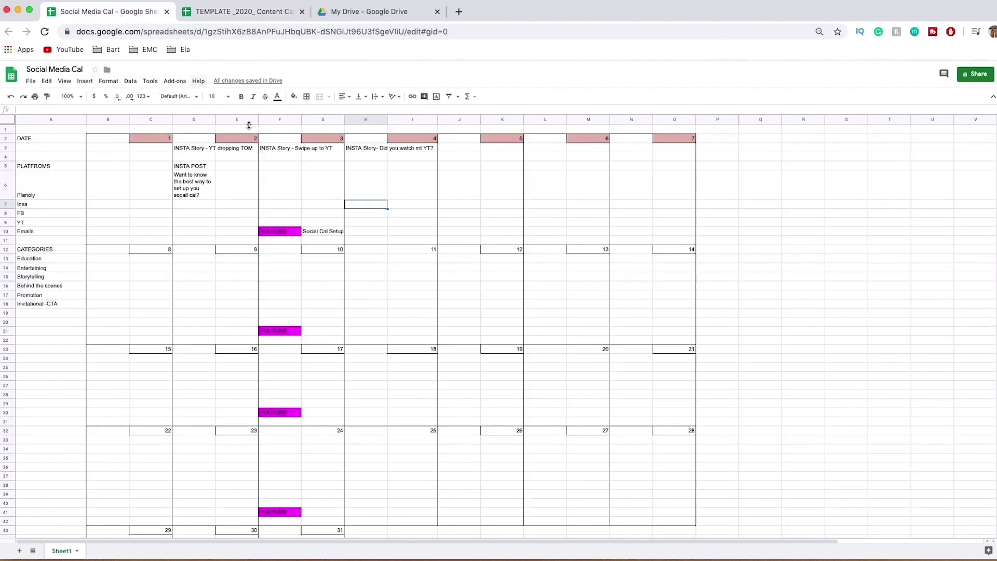
left_click(189, 222)
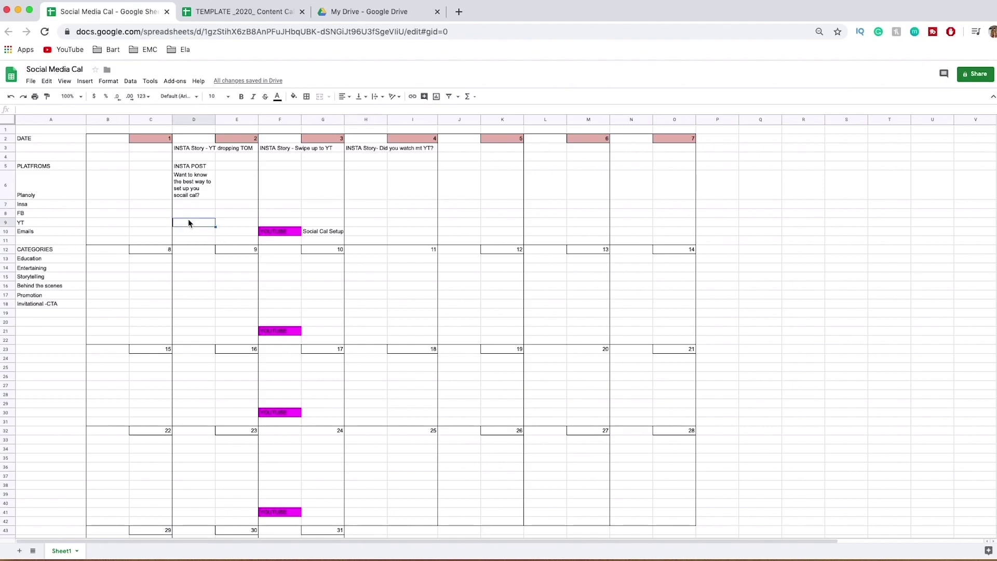
type("Edu")
left_click(279, 224)
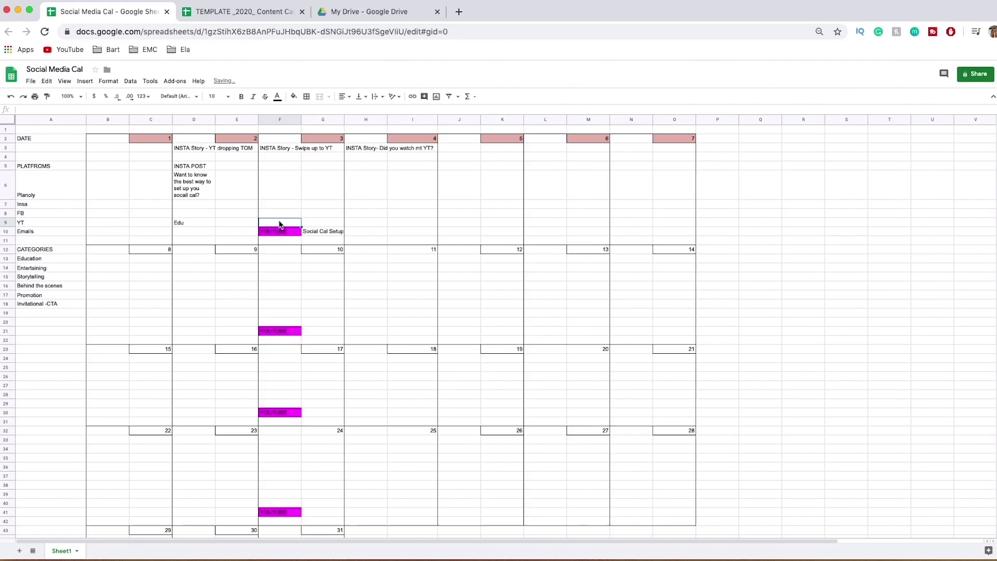
type("Enter")
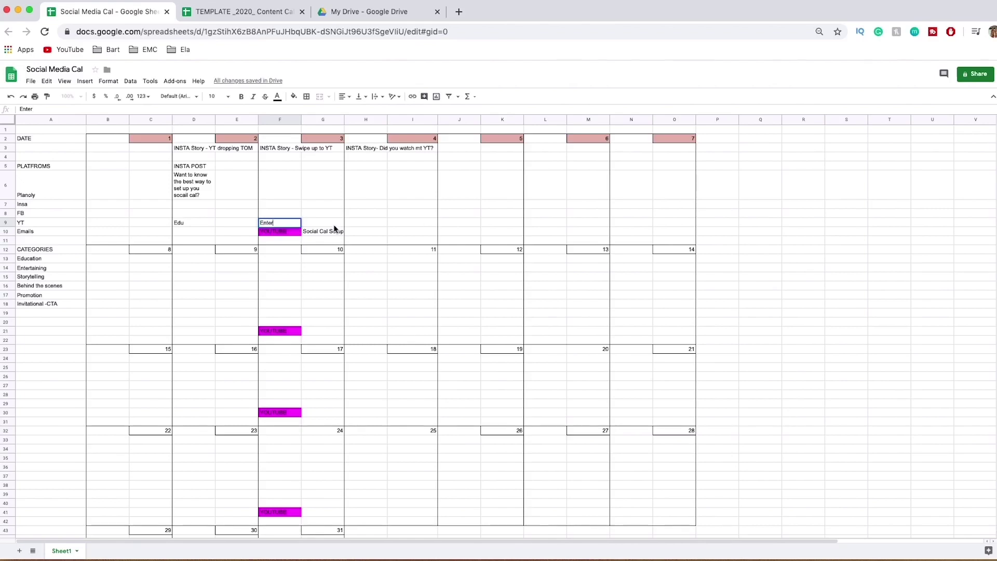
left_click(365, 225)
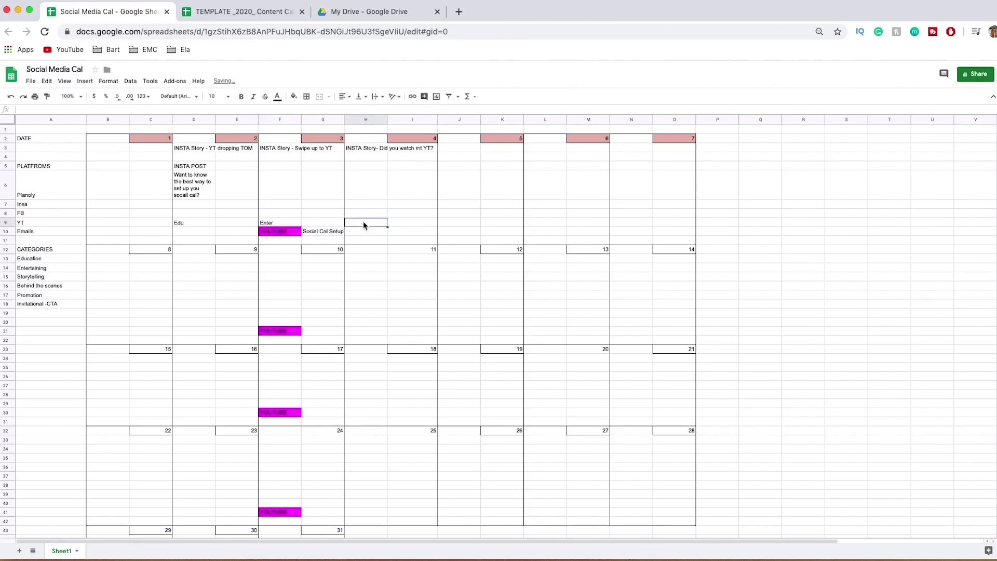
type("Story")
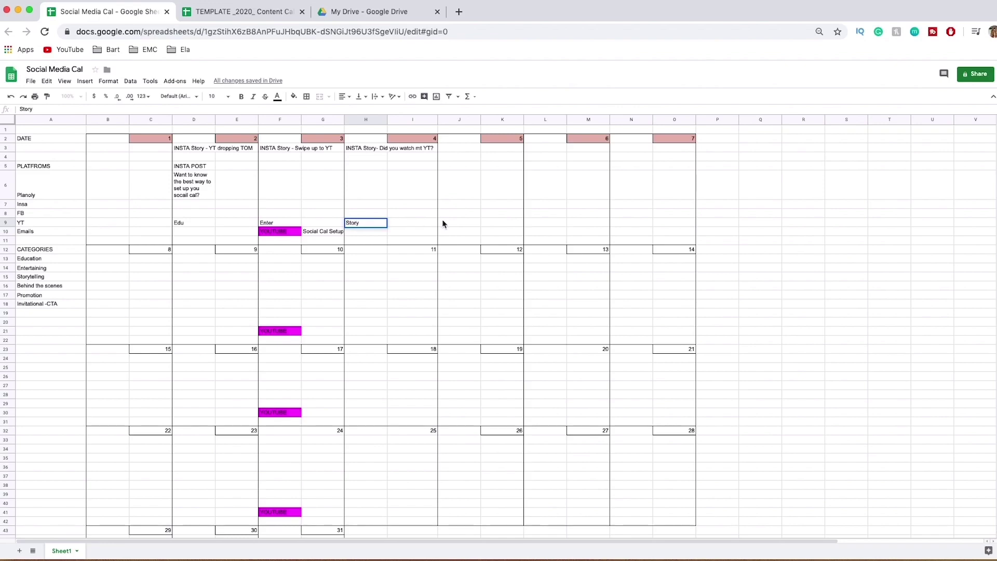
left_click(446, 224)
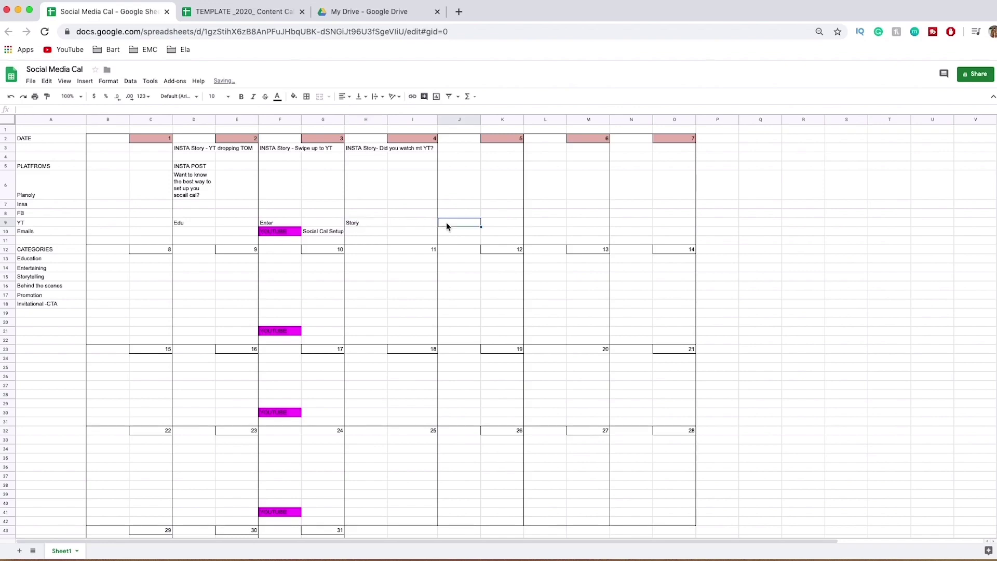
type("P")
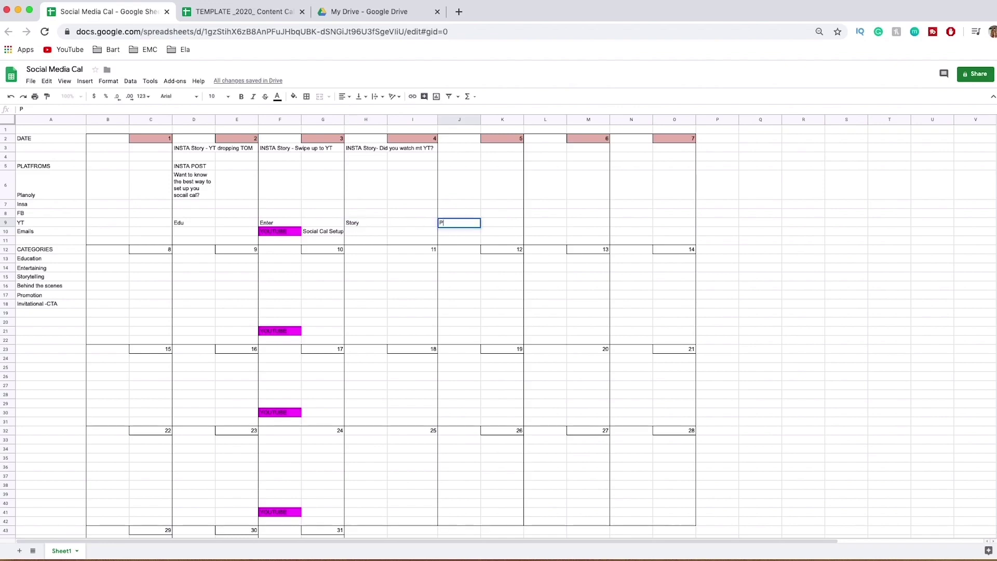
type("rmo")
left_click(536, 226)
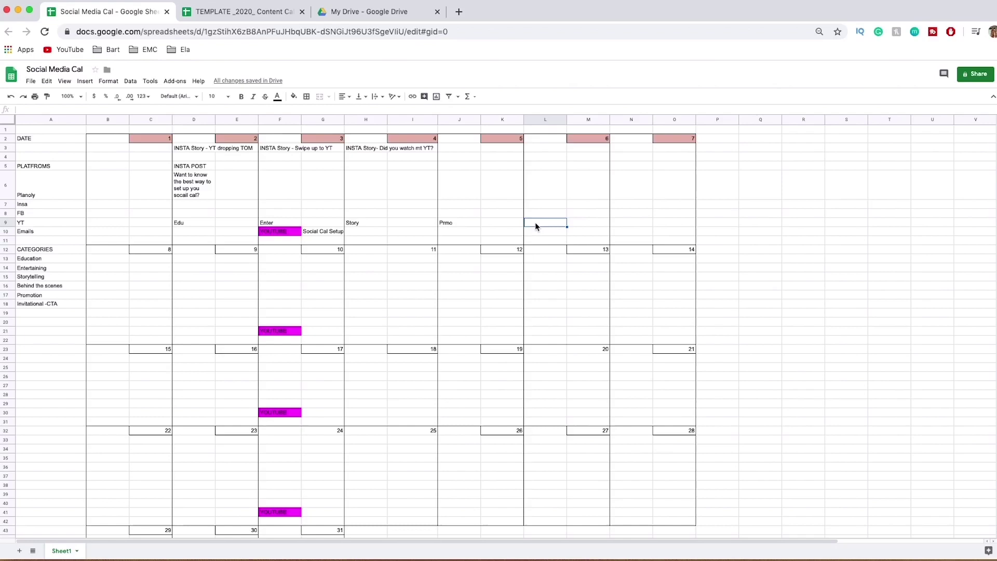
type("Edu")
Enter 'Quote Square' in L10 under day 6 and copy it
left_click(544, 235)
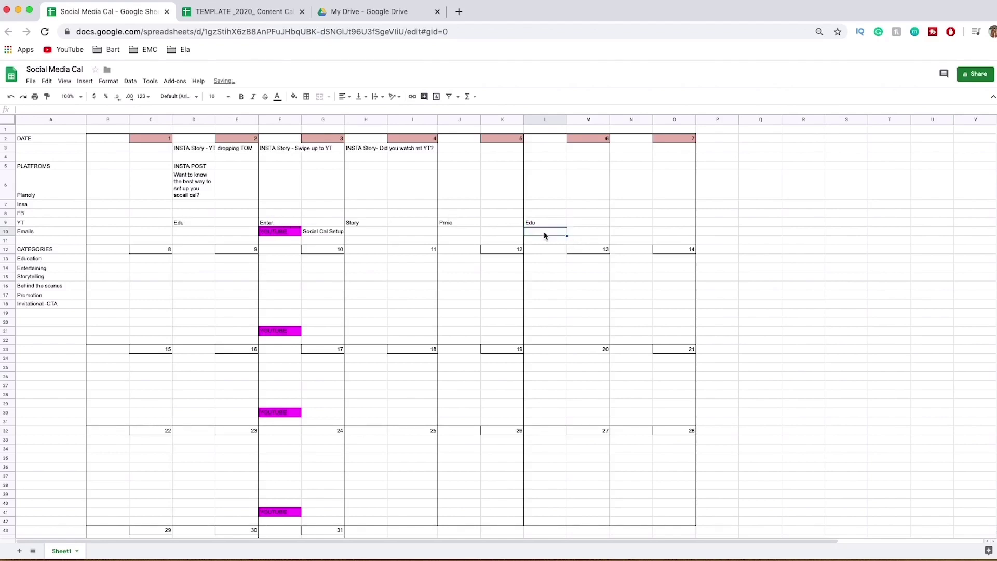
type("Quote S")
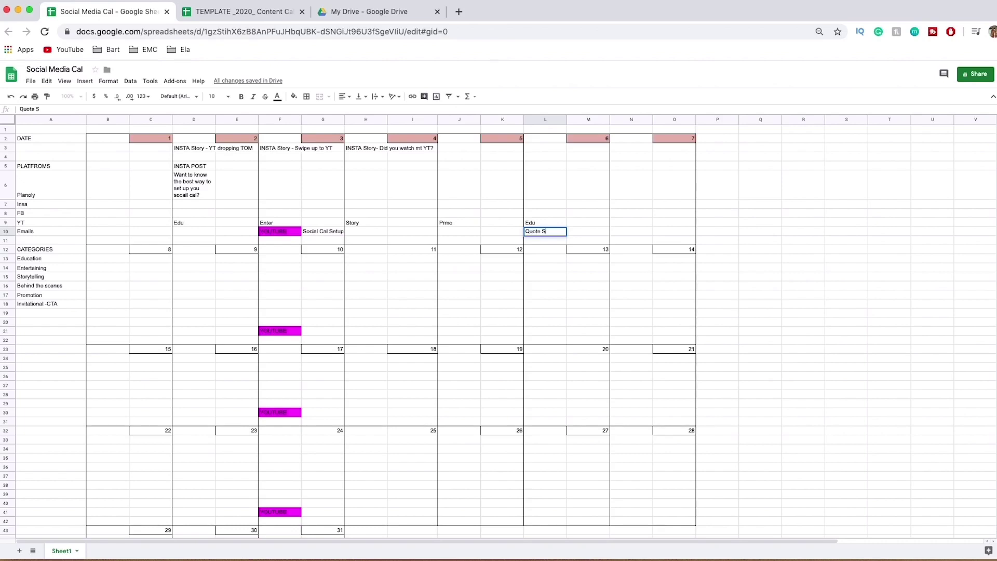
type("quare")
key("Tab")
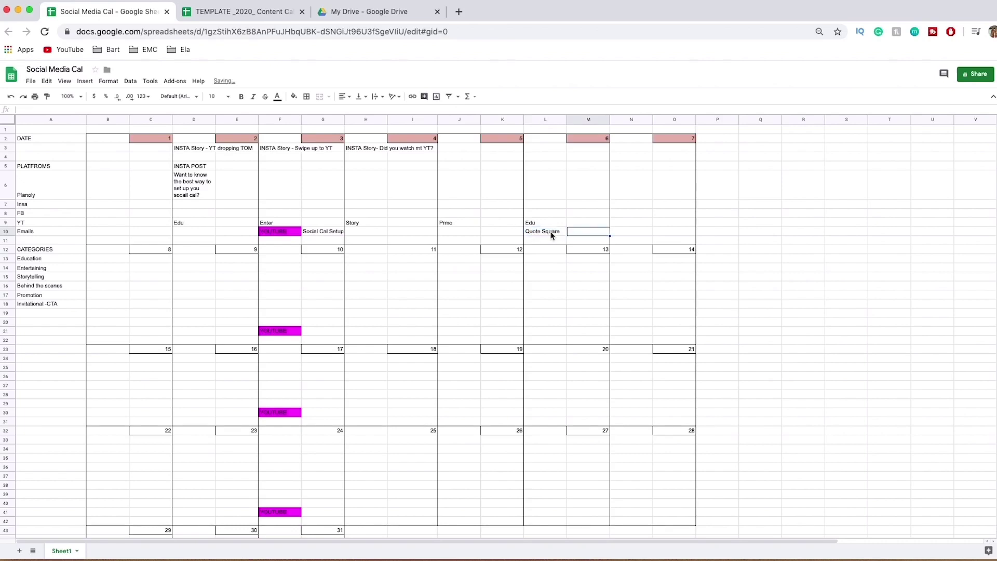
left_click(546, 230)
key("ctrl+c")
Paste 'Quote Square' under days 13, 20 and 27 (L21, L30, L41)
left_click(550, 332)
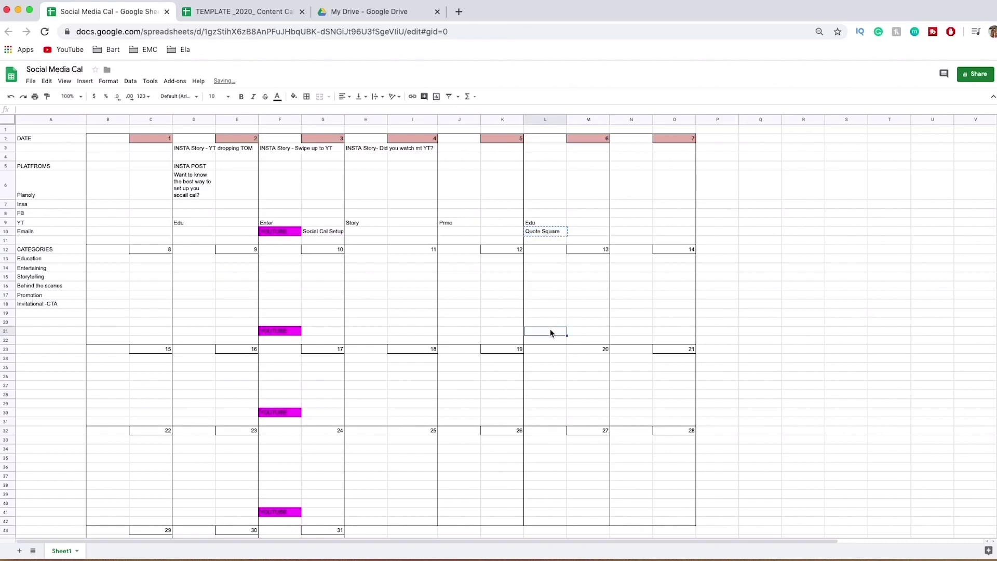
key("ctrl+v")
left_click(541, 414)
key("ctrl+v")
scroll(548, 478, "down", 1)
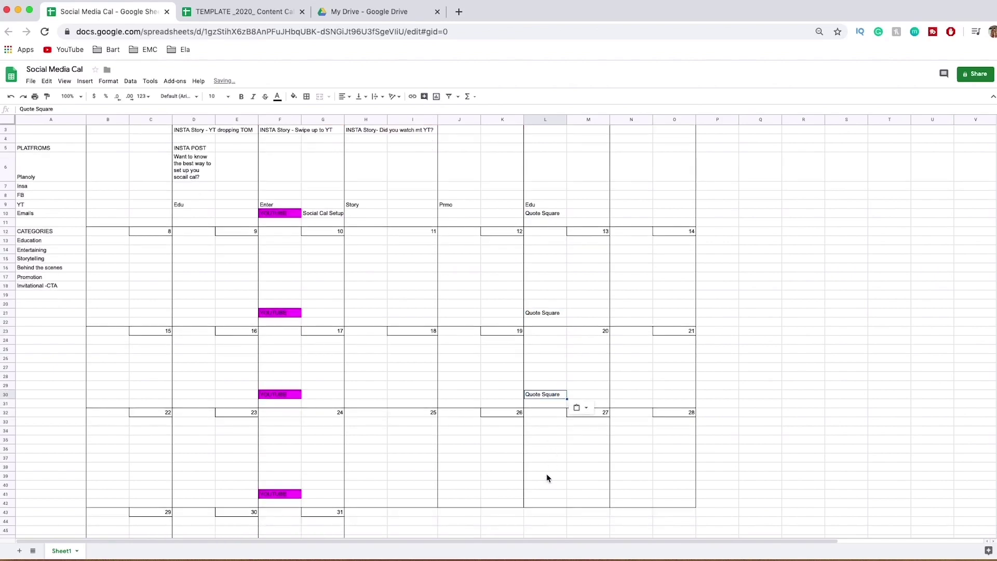
left_click(543, 494)
key("ctrl+v")
scroll(565, 407, "up", 1)
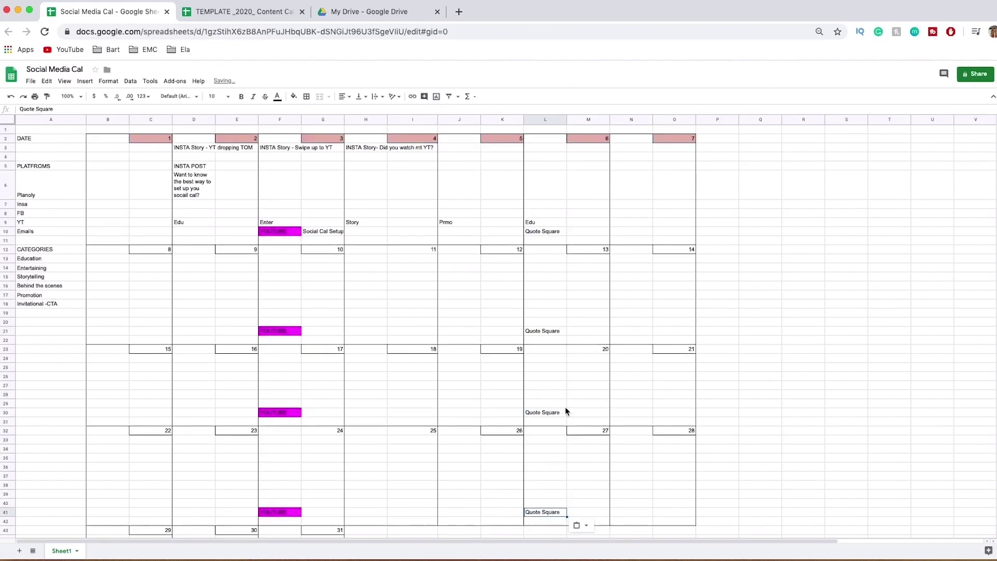
left_click(569, 304)
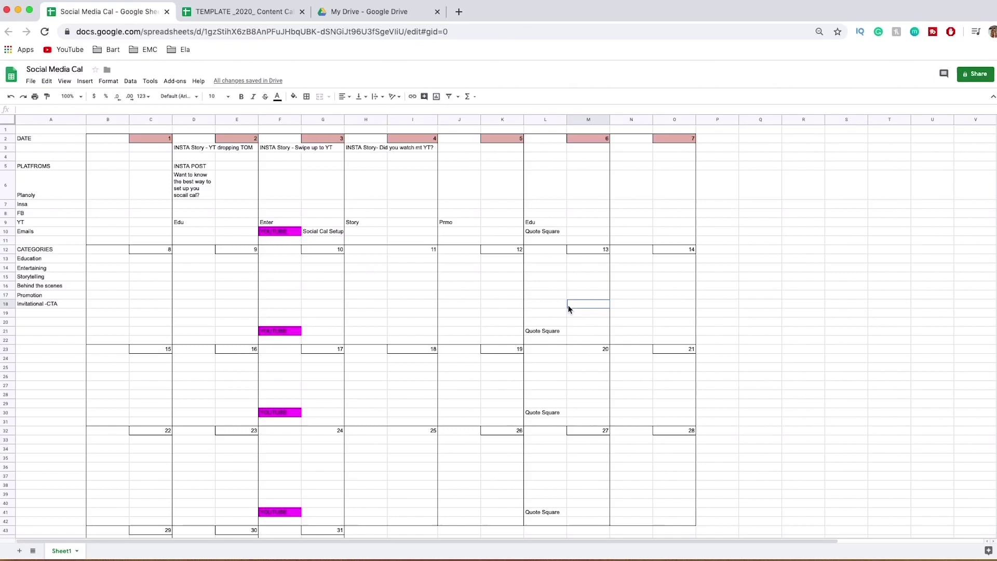
left_click(565, 376)
left_click(566, 458)
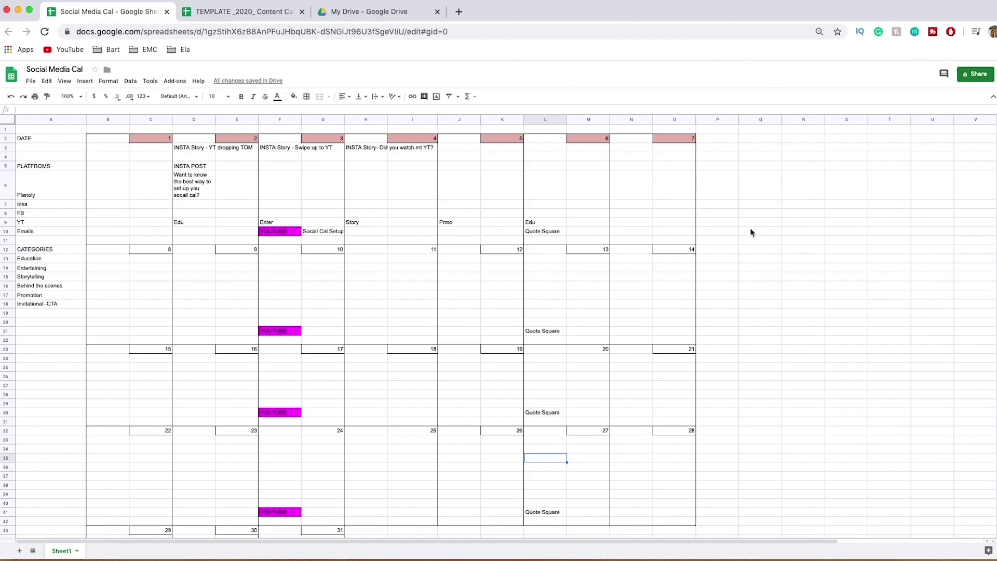
left_click_drag(753, 230, 924, 463)
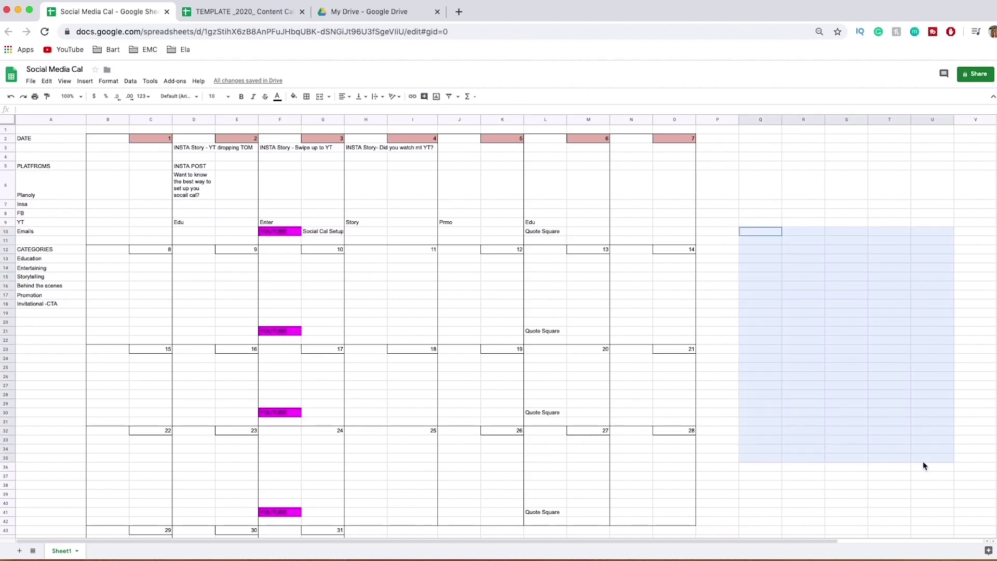
left_click(778, 241)
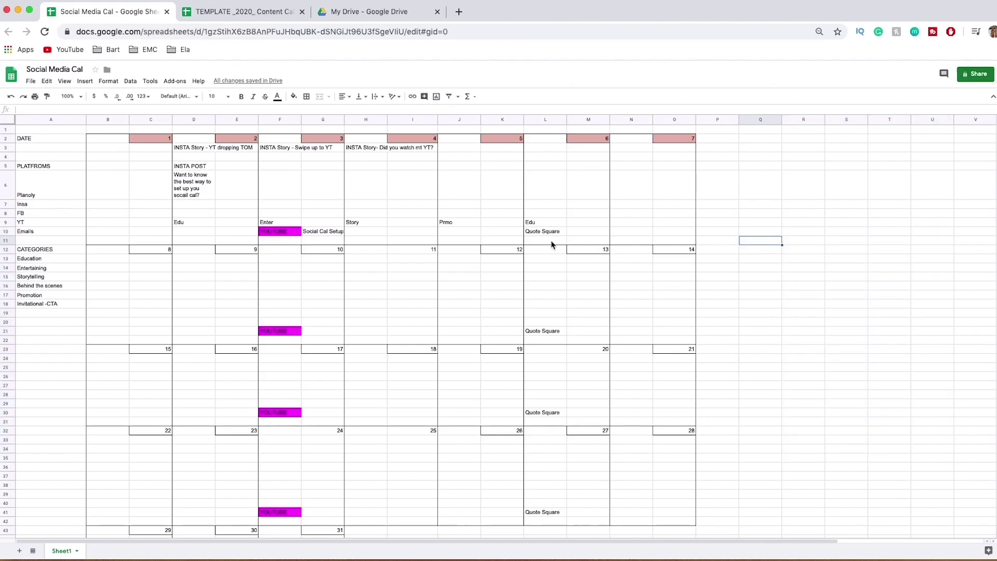